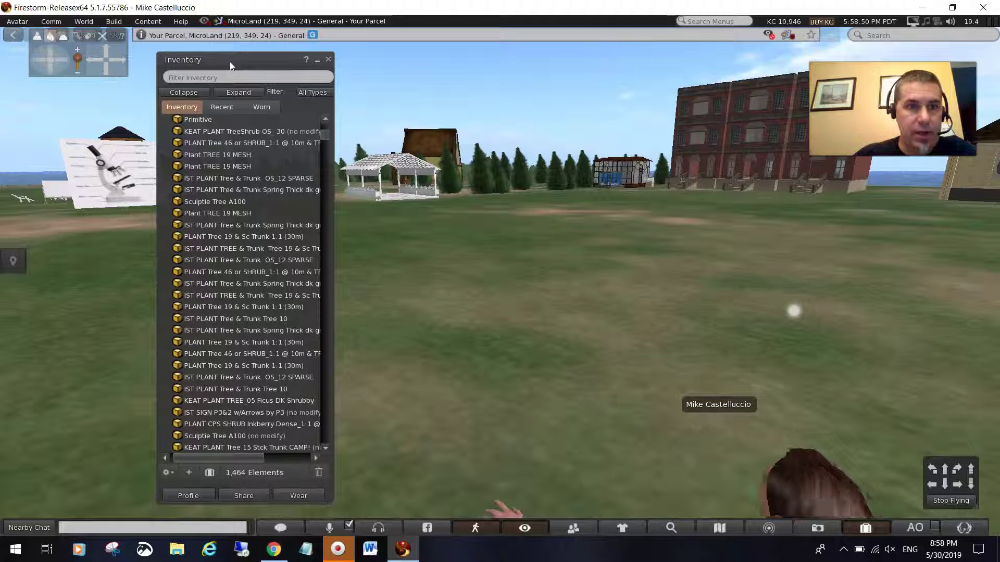
Step: Filter the inventory for "build" and place the large blue building box from the Buildings folder onto the grass
left_click_drag(230, 62, 116, 74)
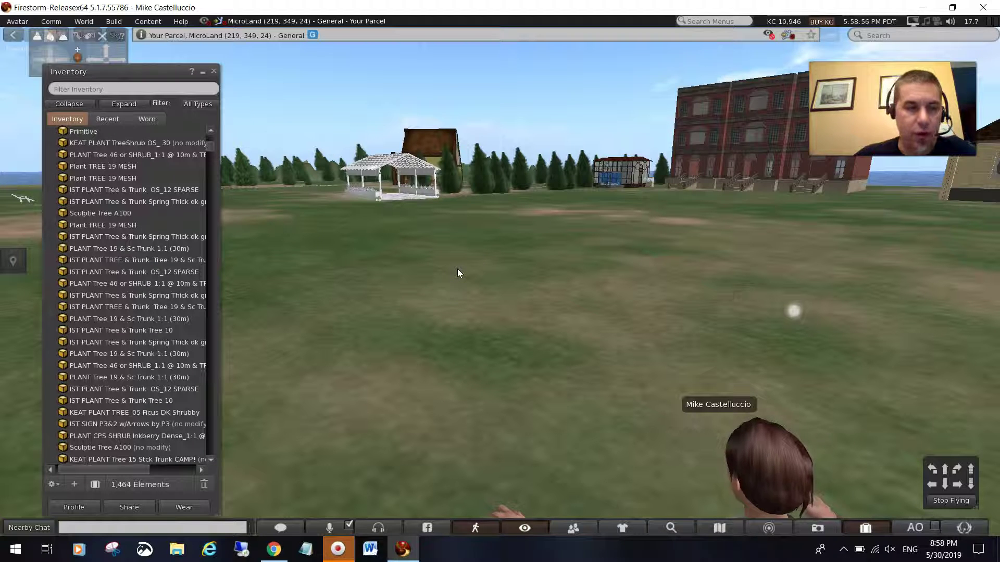
left_click(351, 244)
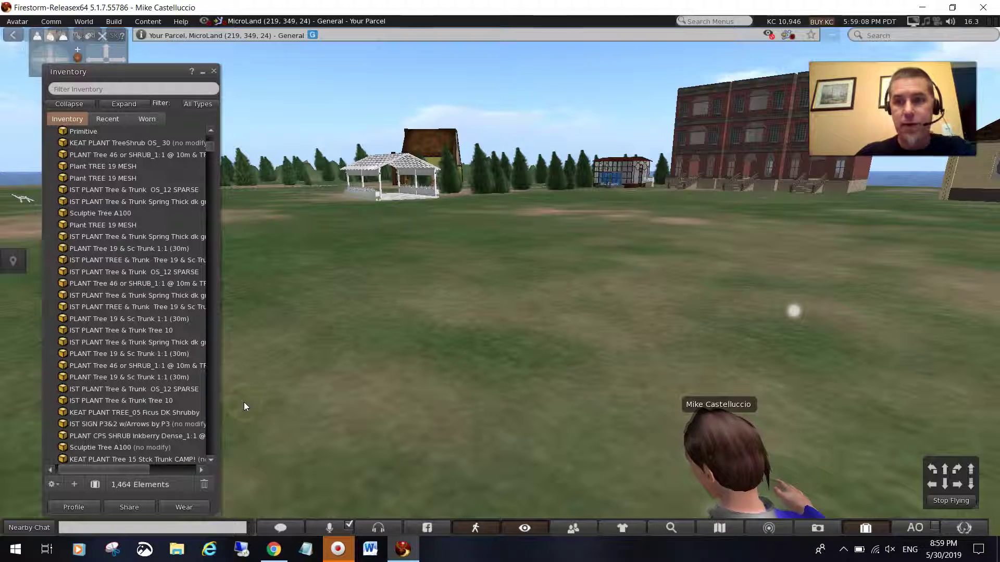
left_click(108, 90)
type("build")
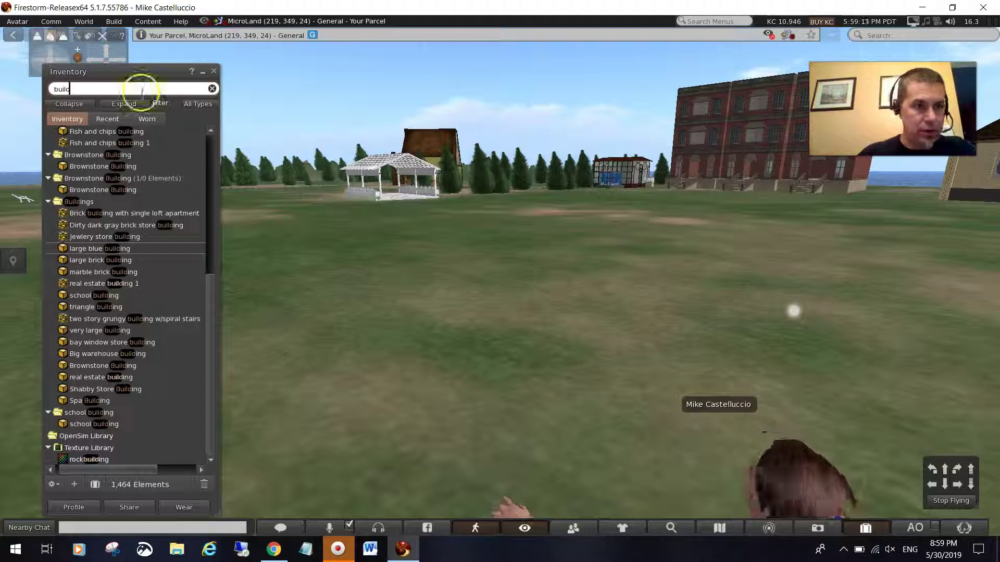
left_click(104, 250)
left_click_drag(91, 252, 501, 307)
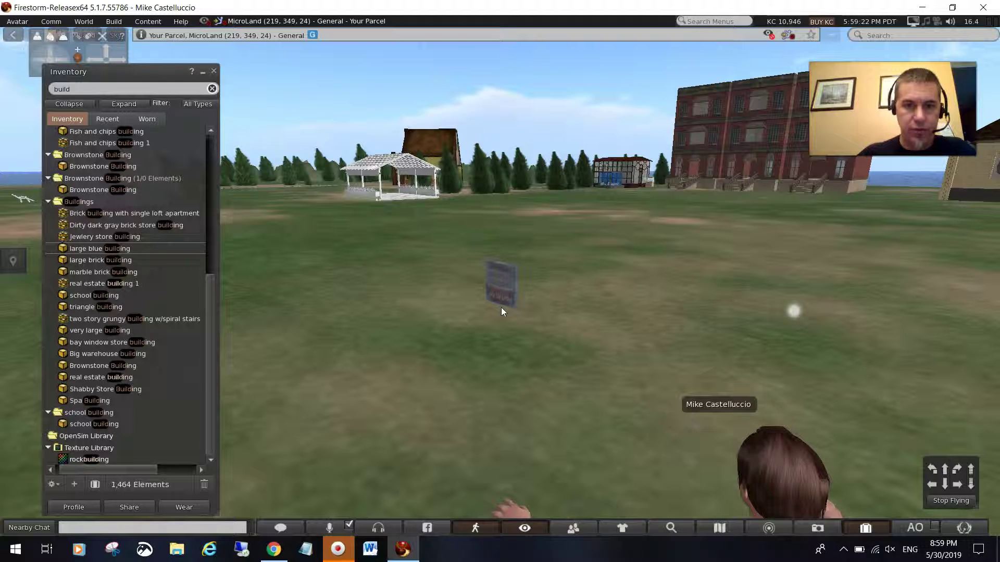
Step: Move the avatar across the grass until it stands close beside the large blue building box
left_click(574, 298)
key("Right")
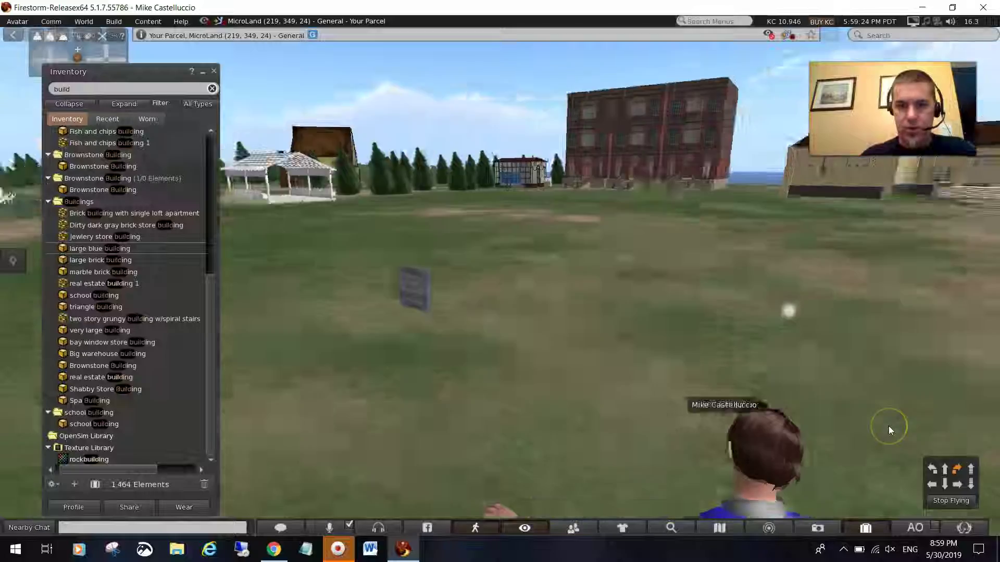
key("Up")
key("Left")
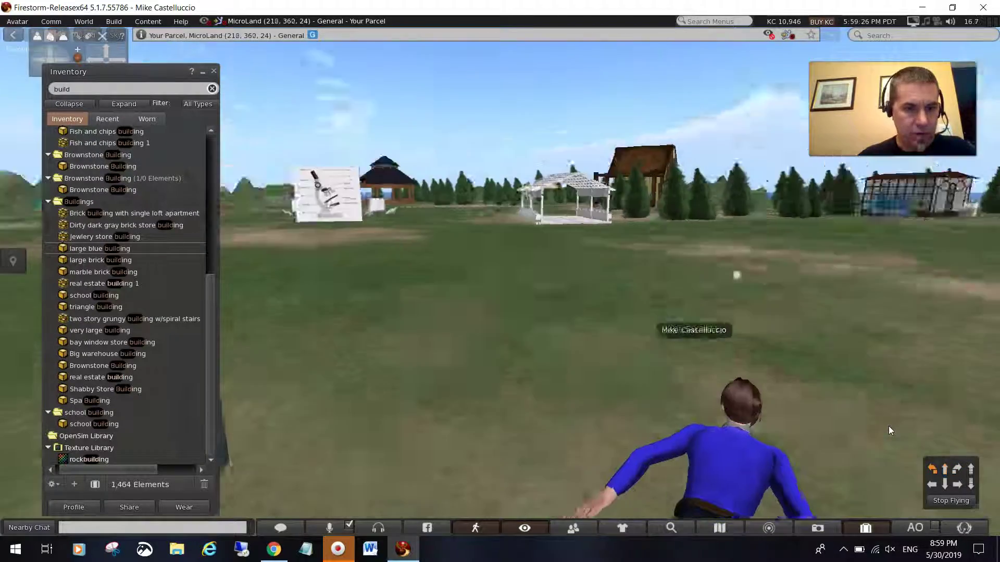
key("Left")
key("Up")
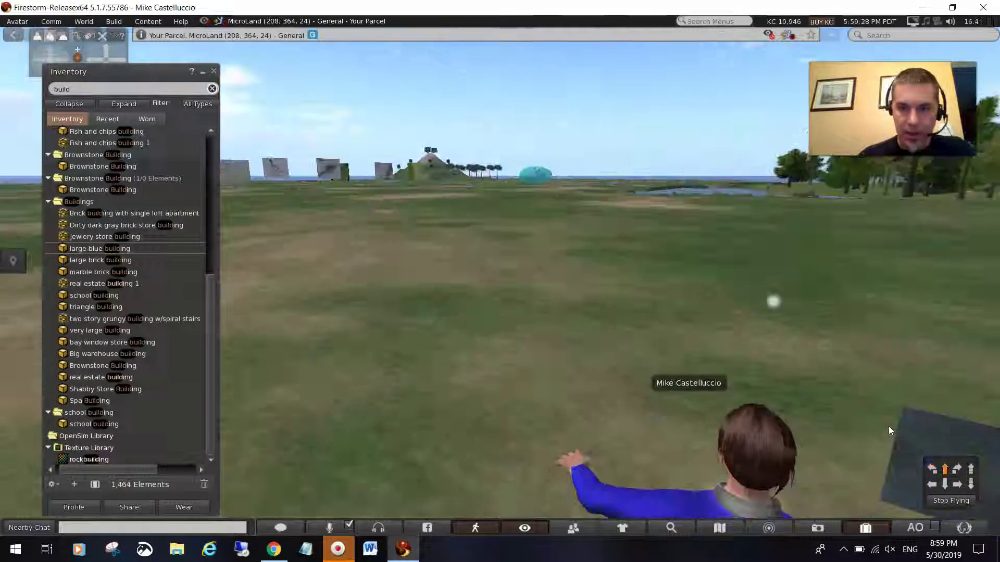
key("Right")
key("Up")
key("Right")
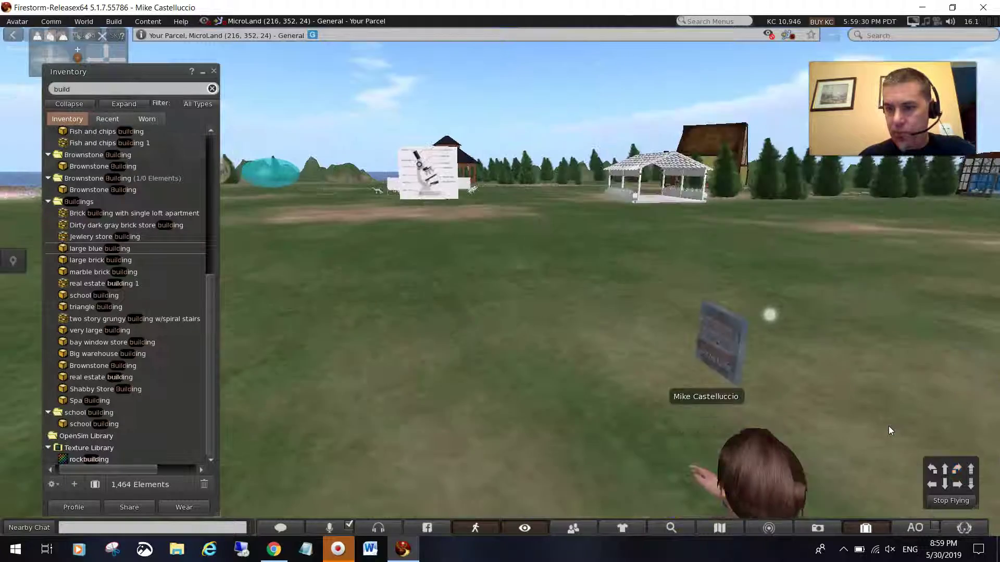
key("Right")
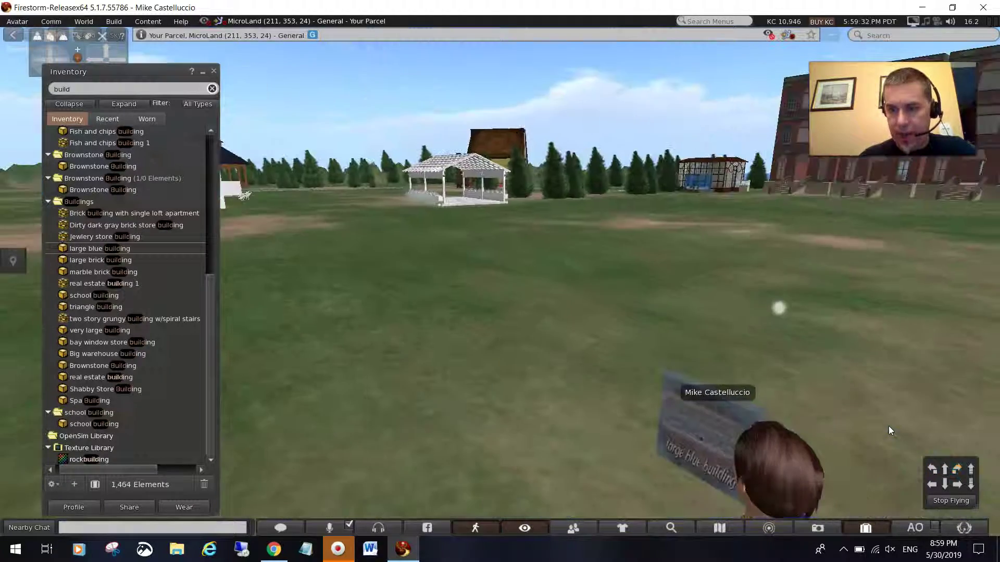
Step: Open the box's contents, place the Large blue store building from it onto the grass, and close the contents window
left_click_drag(781, 466, 688, 431)
mouse_move(688, 431)
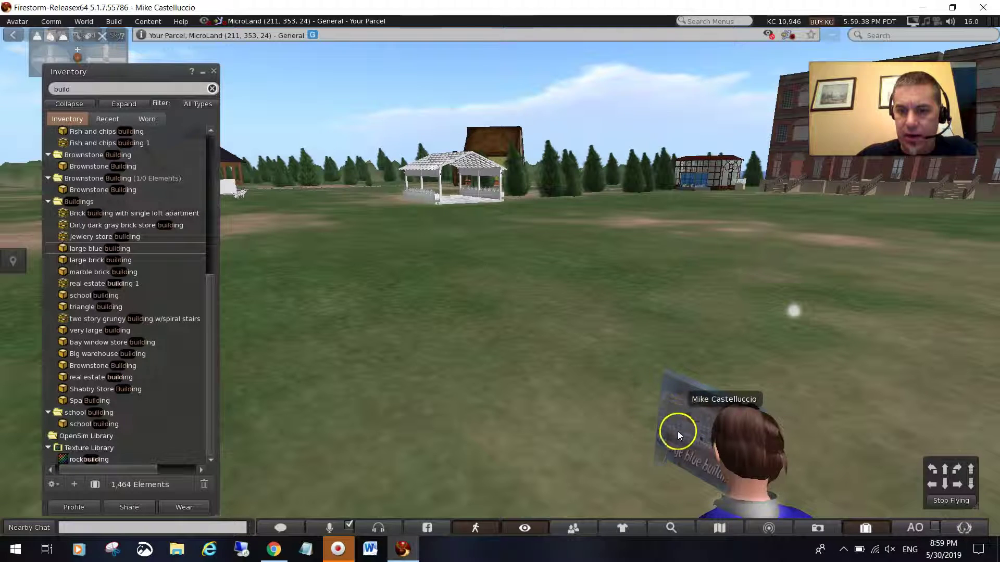
right_click(686, 420)
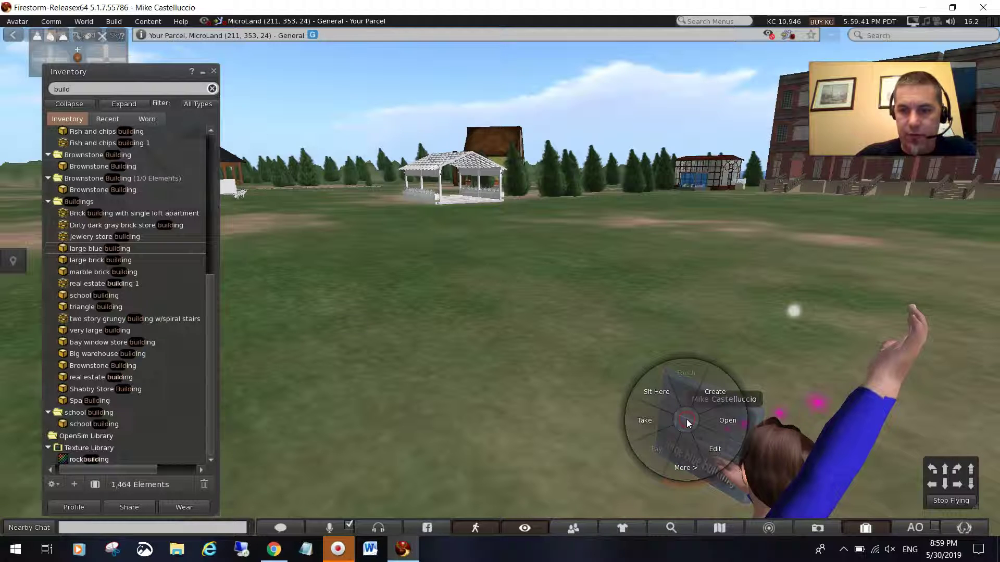
left_click(724, 421)
left_click(466, 263)
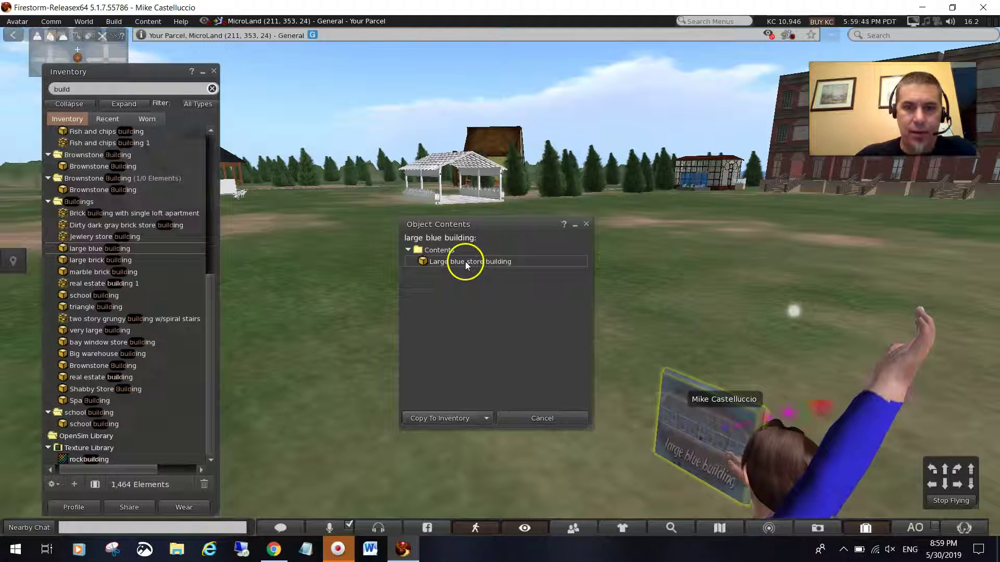
left_click(470, 263)
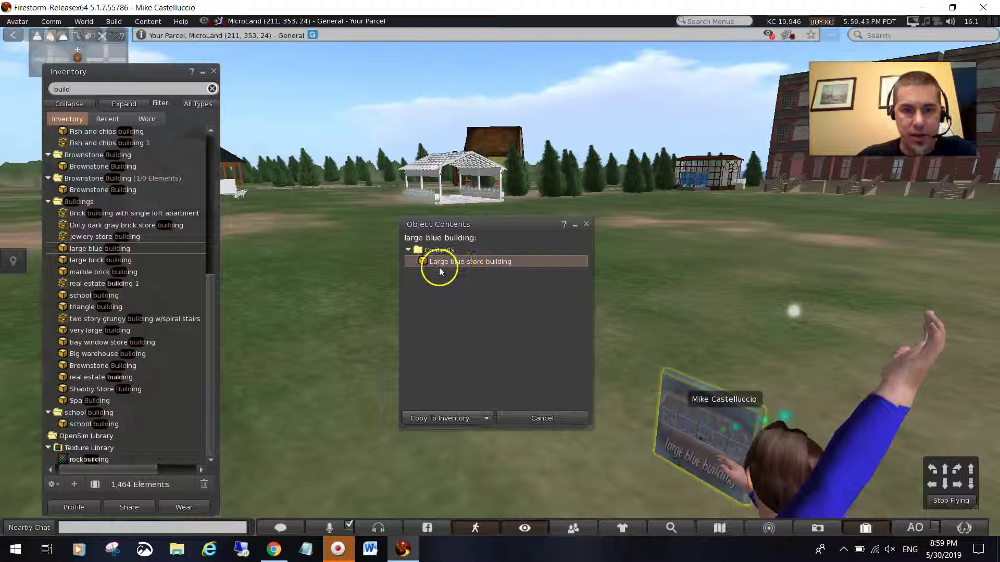
left_click(641, 261)
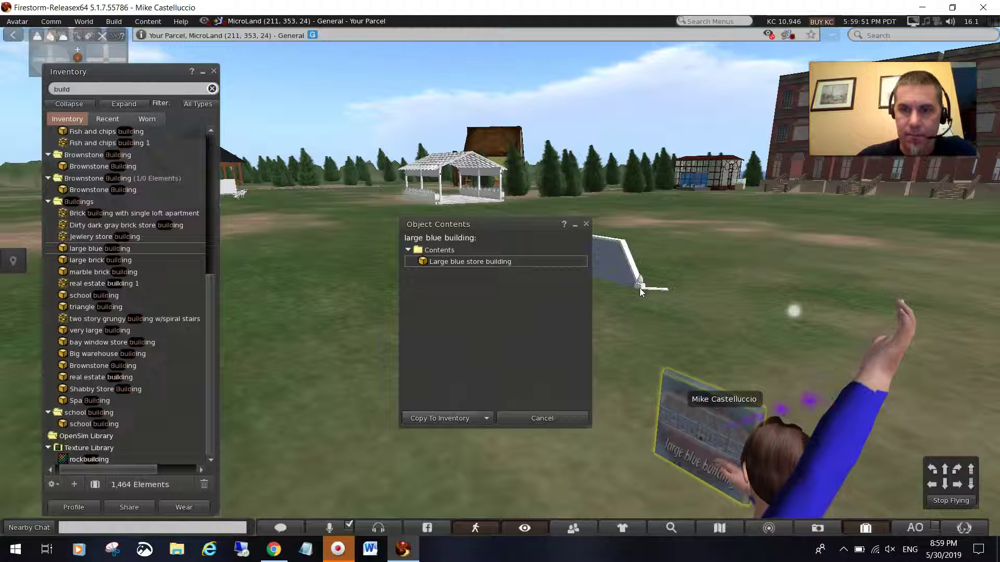
left_click(617, 261)
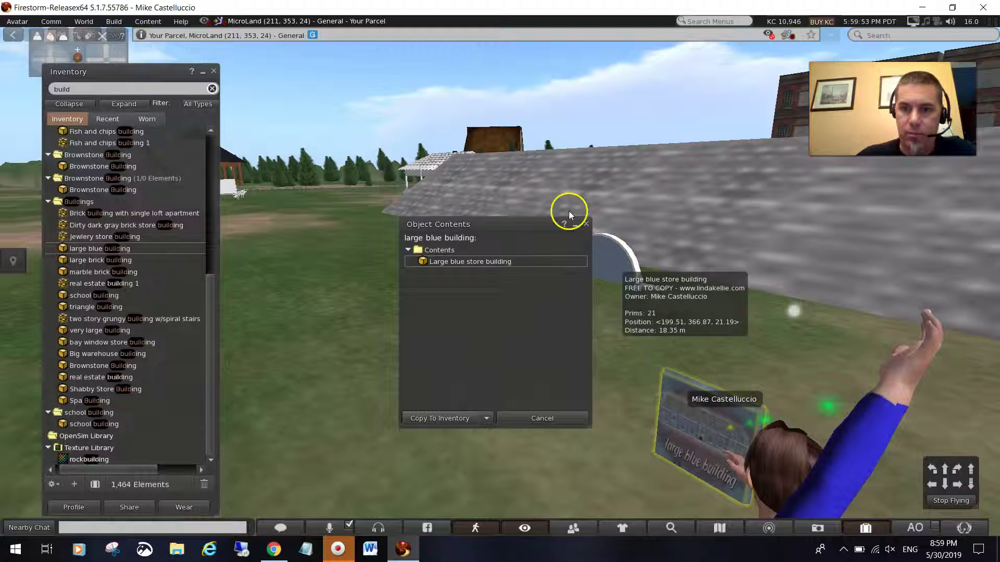
left_click(586, 224)
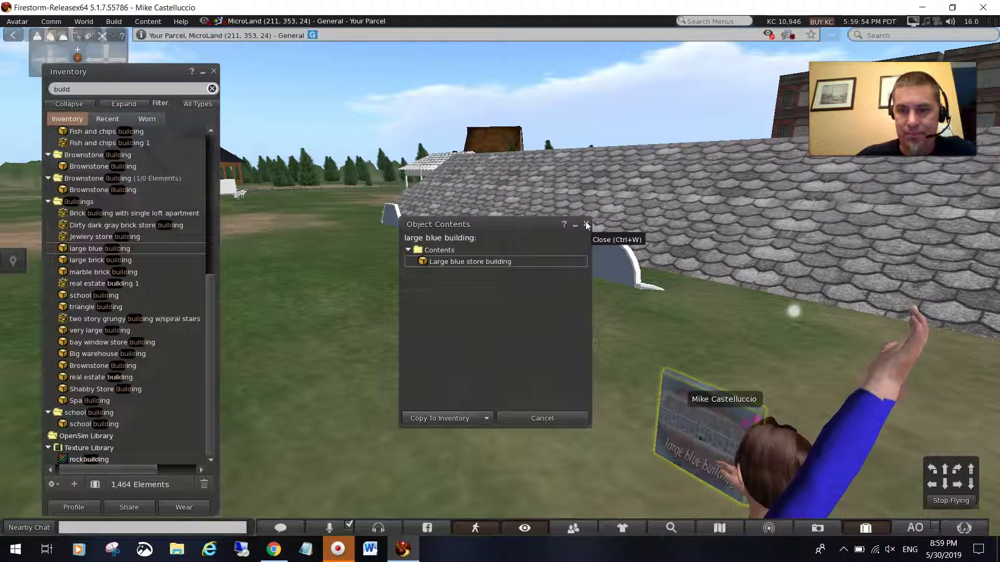
left_click(692, 415)
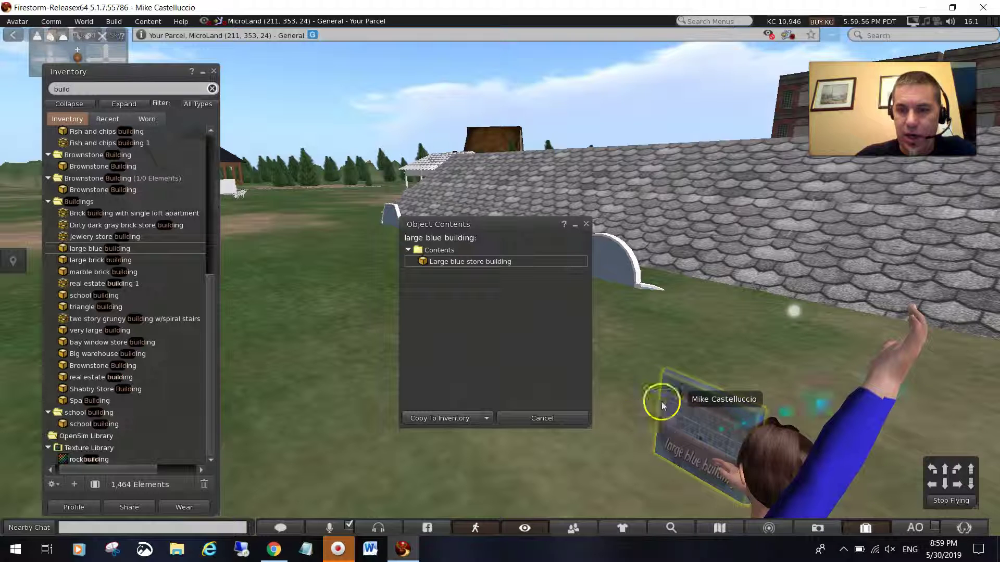
left_click(588, 223)
Step: Edit the Large blue store building and raise it out of the ground to a Z position of about 27.6
mouse_move(706, 423)
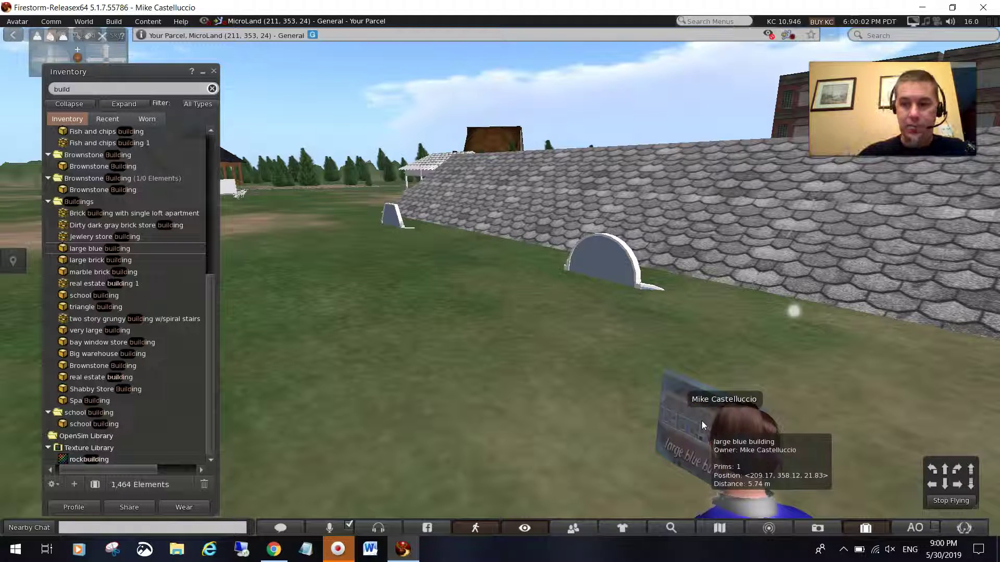
right_click(694, 243)
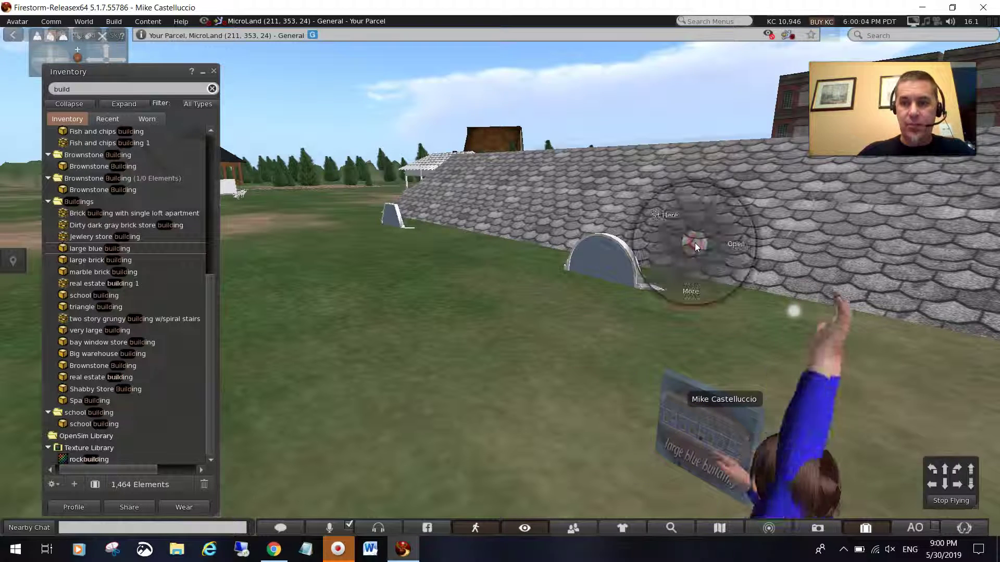
left_click(724, 277)
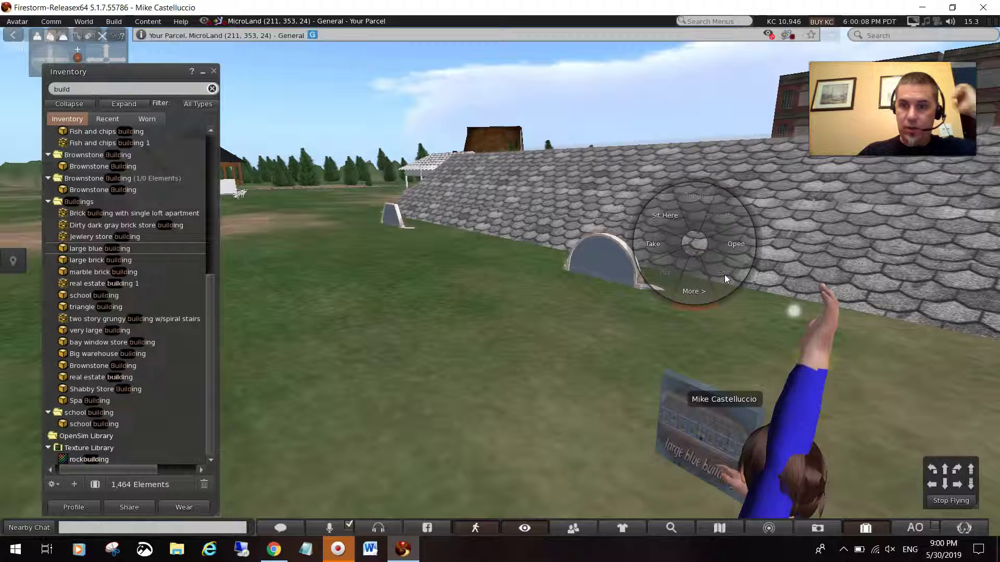
right_click(558, 196)
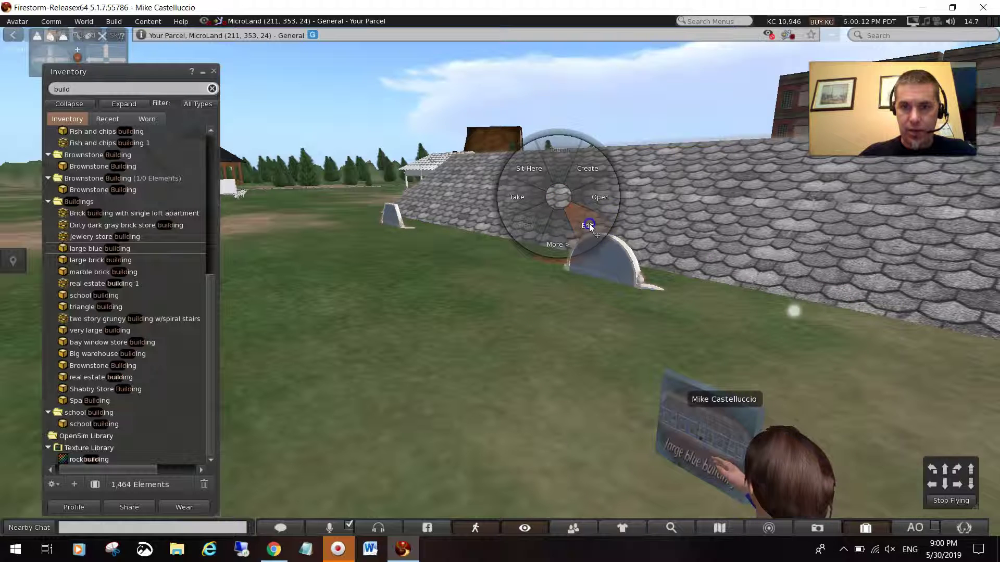
left_click(589, 225)
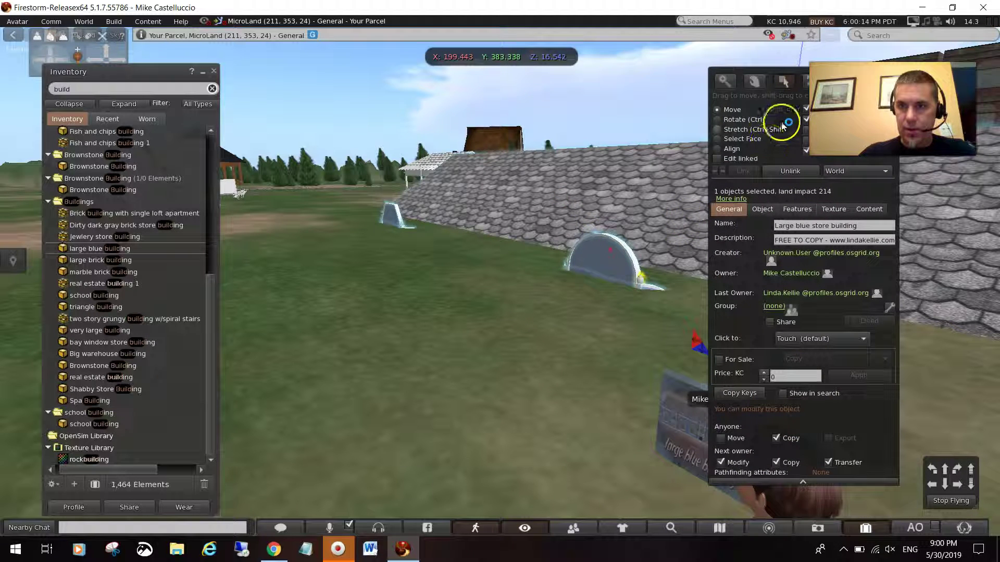
left_click_drag(780, 104, 235, 85)
left_click_drag(768, 281, 786, 102)
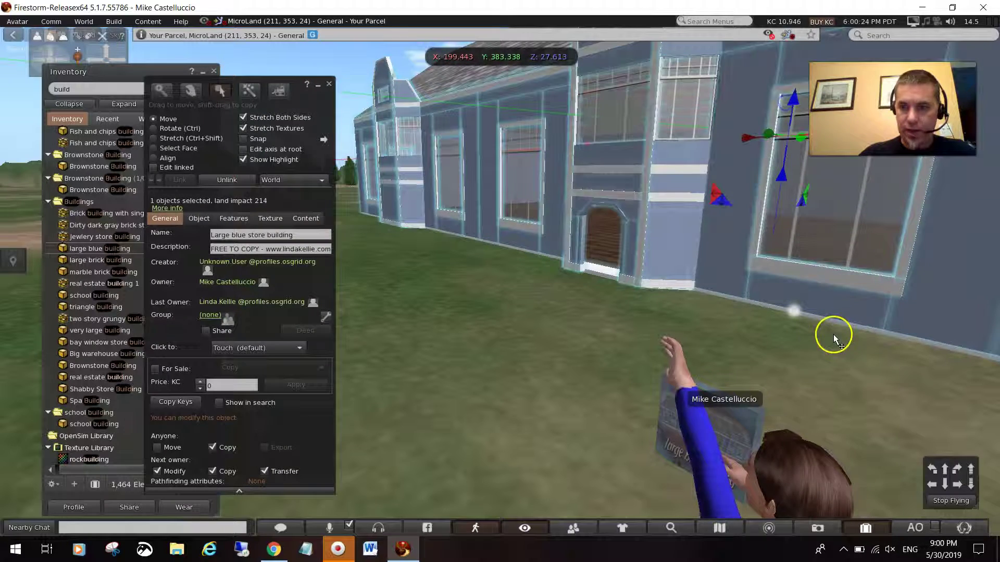
Step: Delete the empty-handed sign box named large blue building from the grass and close the edit window
left_click(723, 431)
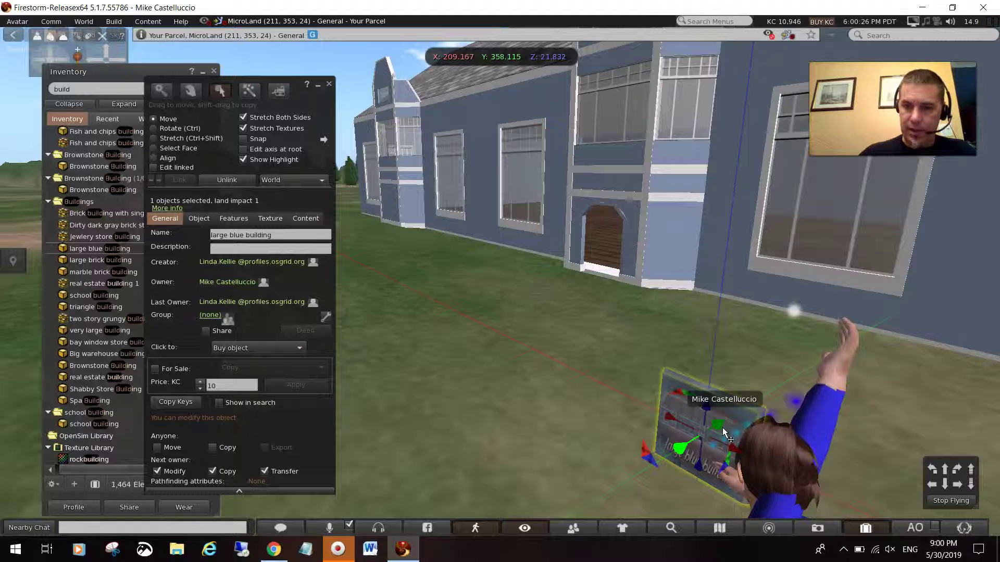
key("Delete")
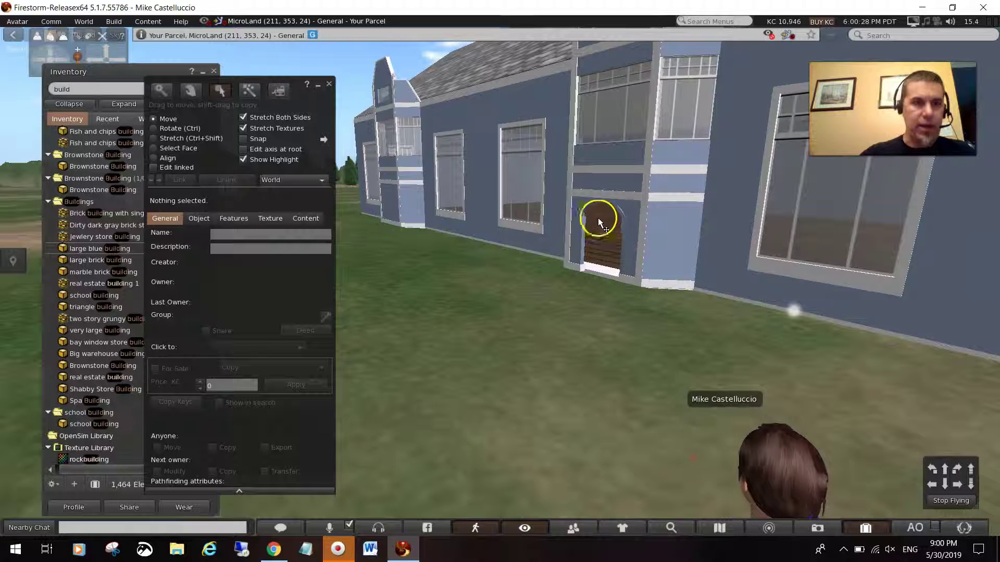
left_click(332, 88)
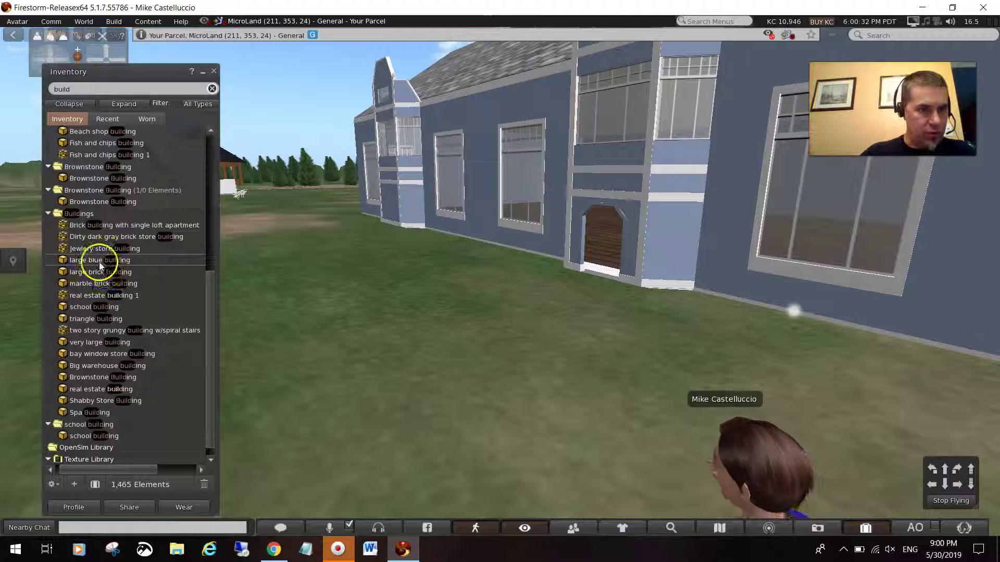
Step: Place another large blue building box on the grass, inspect the Large blue store building in its contents, and close the contents window
left_click_drag(101, 266, 367, 398)
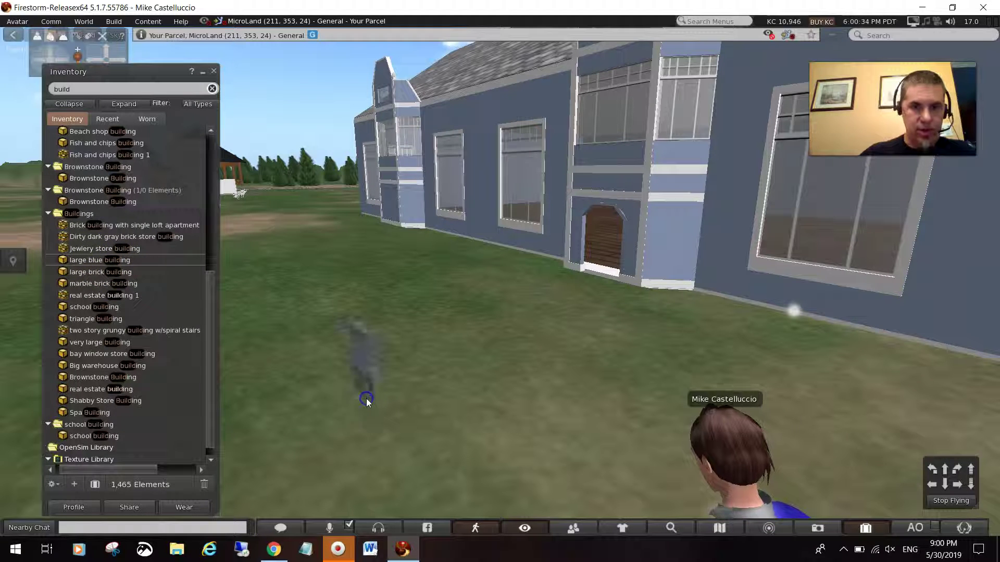
right_click(361, 369)
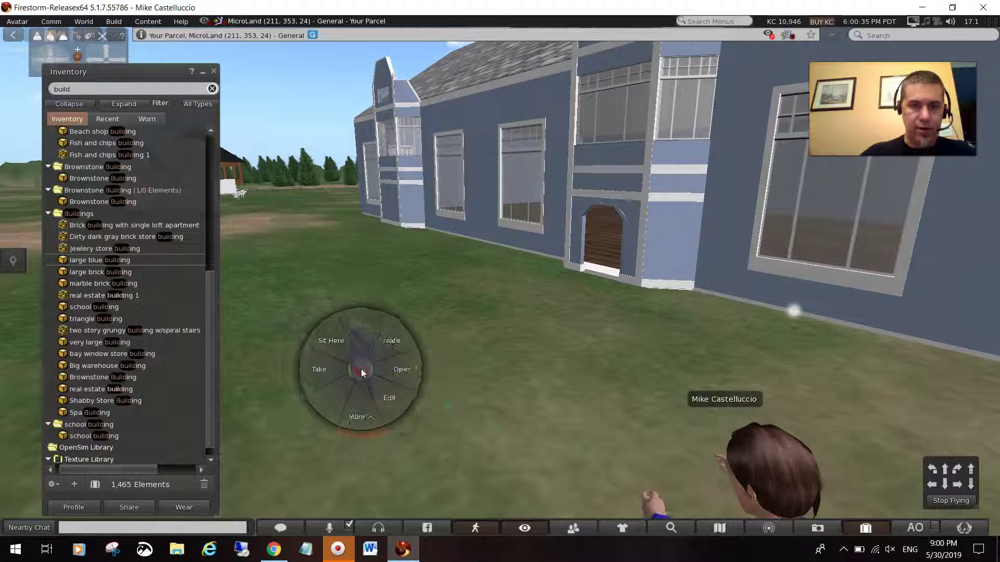
left_click(395, 364)
left_click(458, 262)
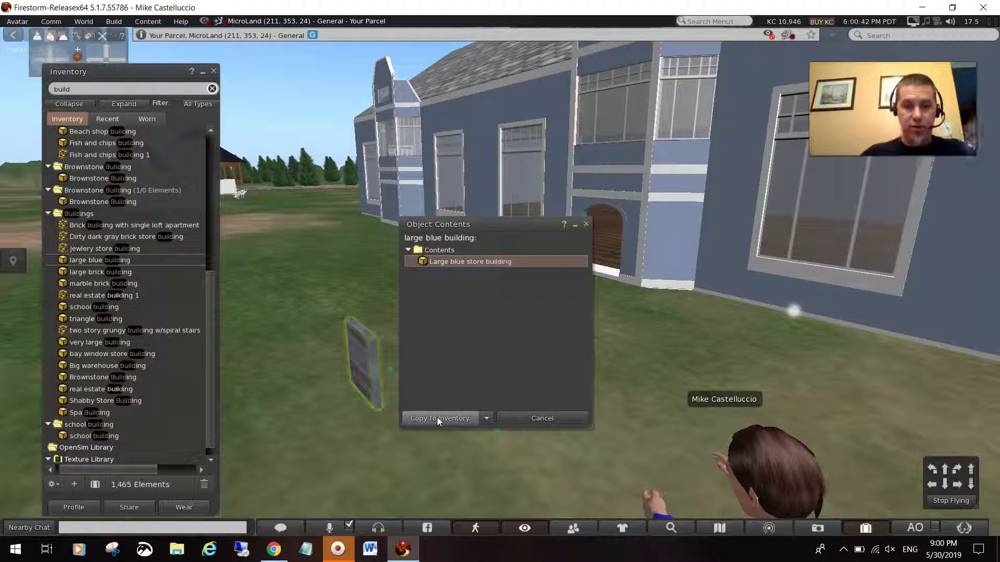
left_click(587, 225)
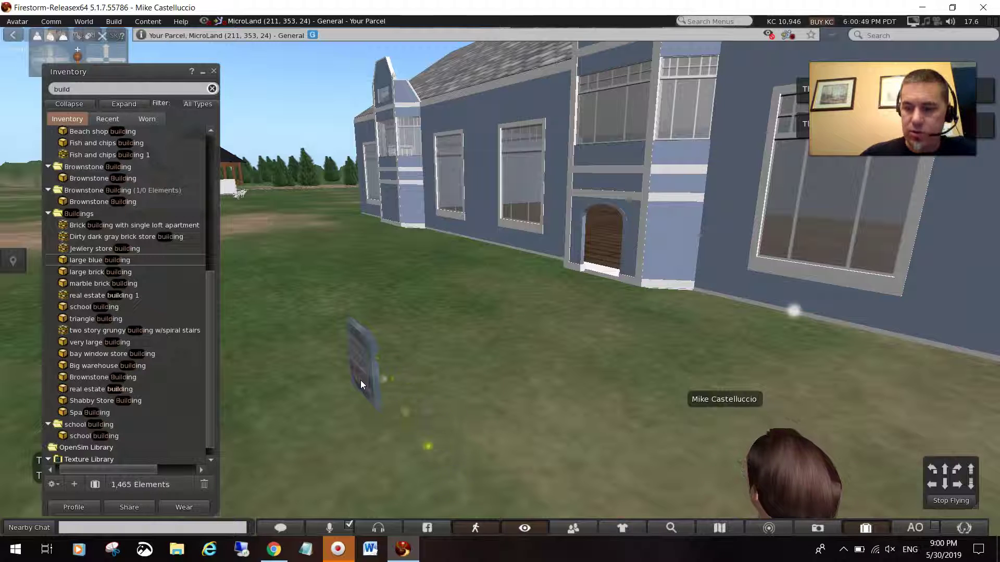
Step: Move the avatar in front of the second large blue building box and delete that box through object editing
key("Left")
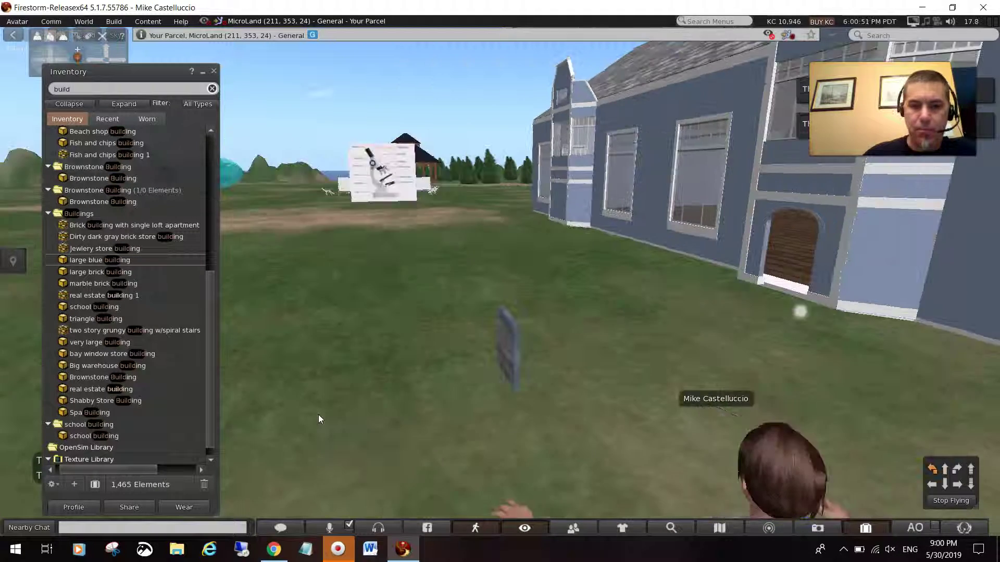
key("Up")
key("Right")
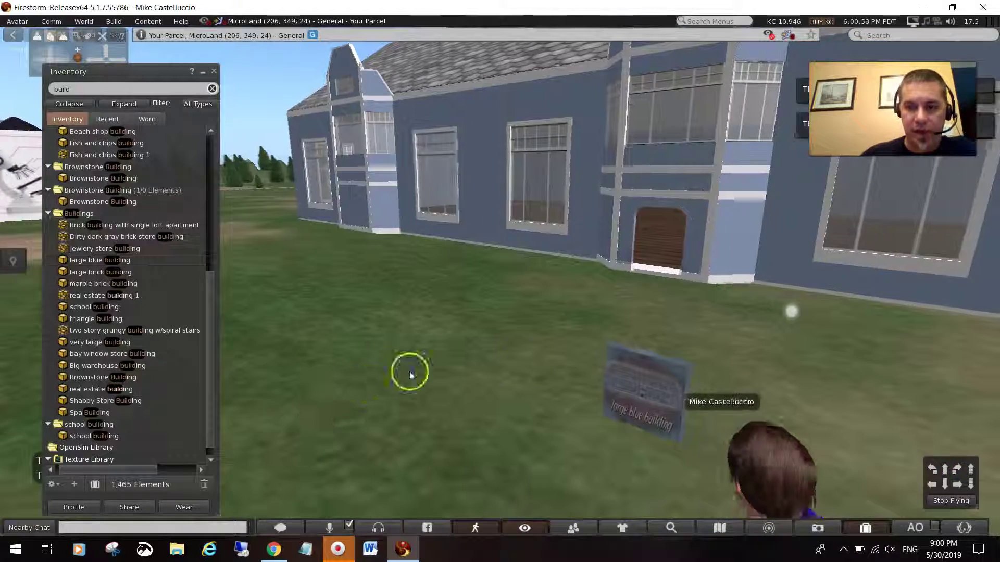
left_click(669, 400)
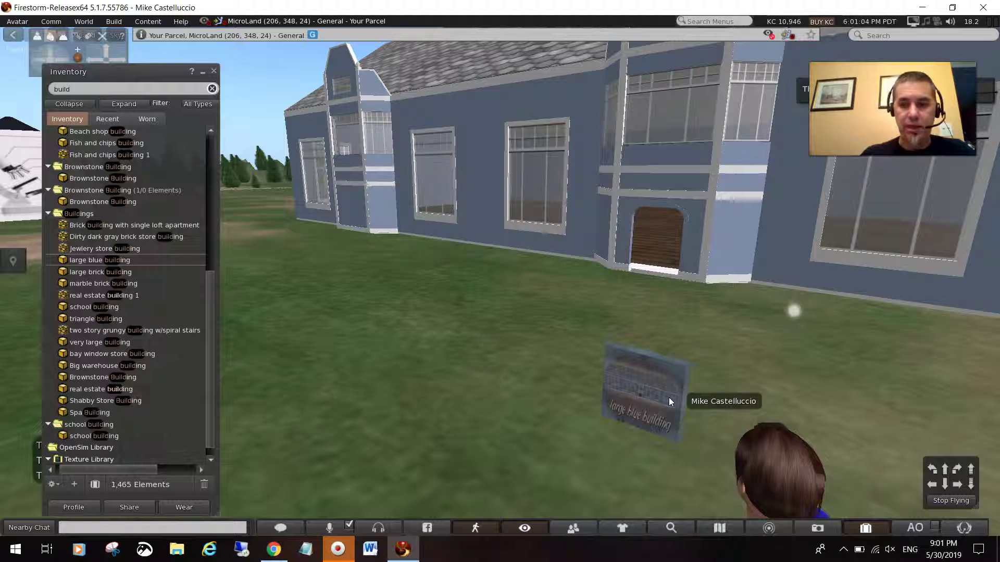
right_click(650, 403)
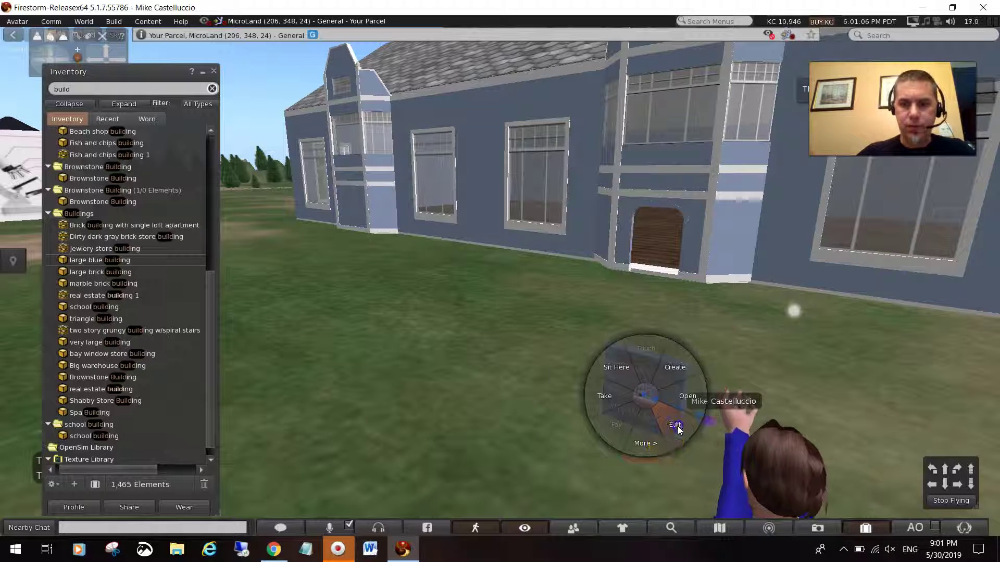
left_click(679, 432)
key("Delete")
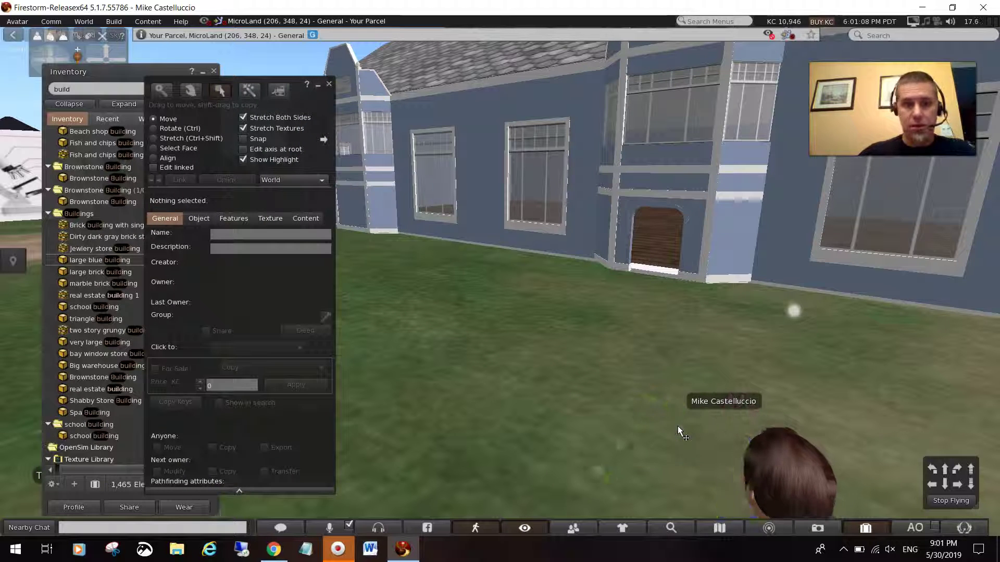
Step: Close the object editing window and clear the build filter from the inventory search
left_click(329, 83)
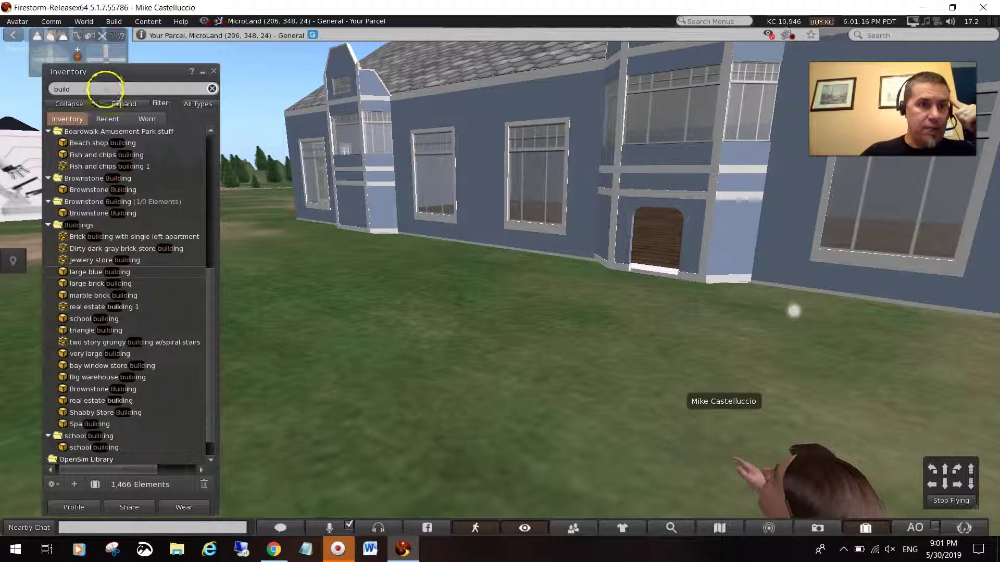
left_click(211, 89)
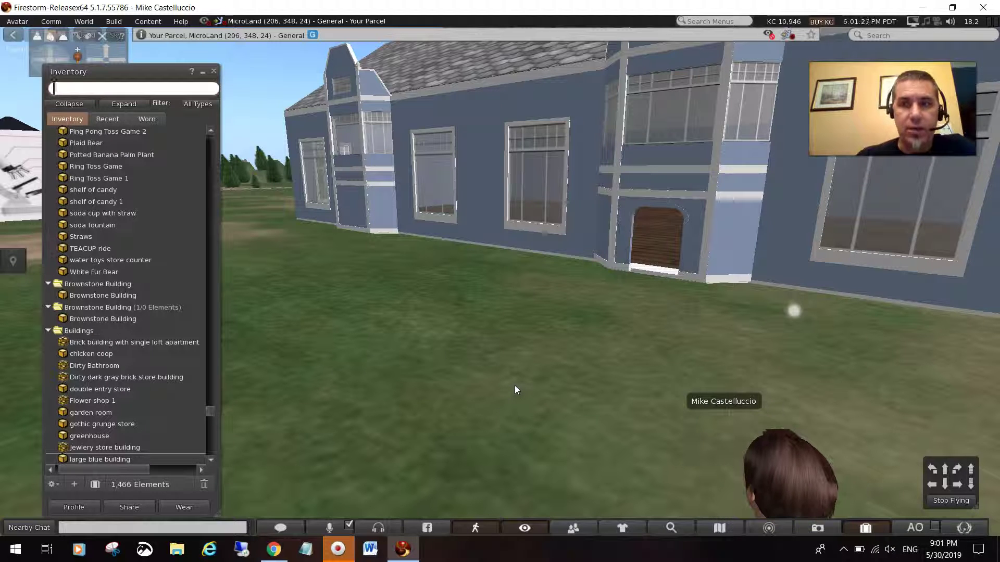
Step: Fly the avatar straight up above the blue building's roof to a height of 67 and turn toward the brownstones
left_click(971, 504)
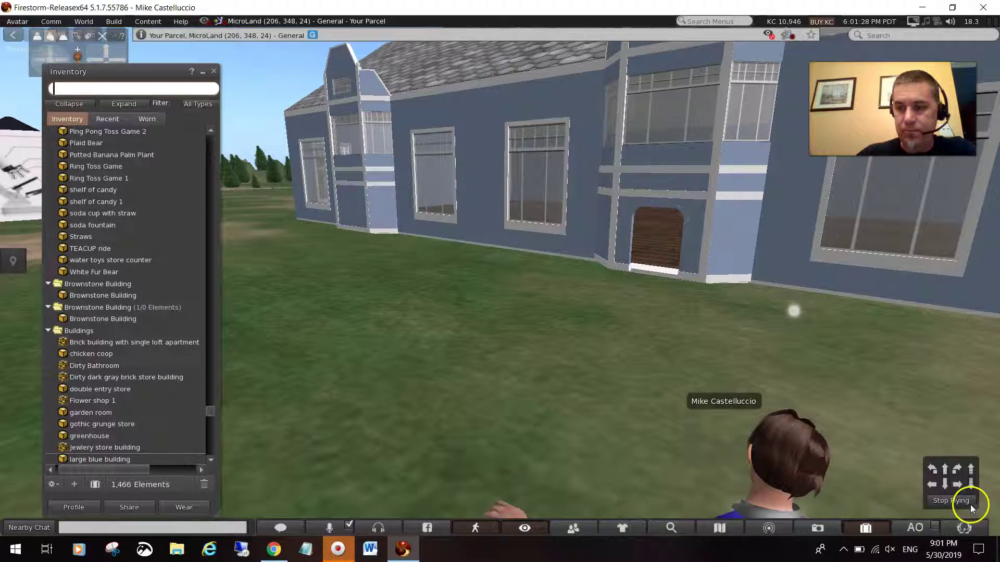
left_click(975, 473)
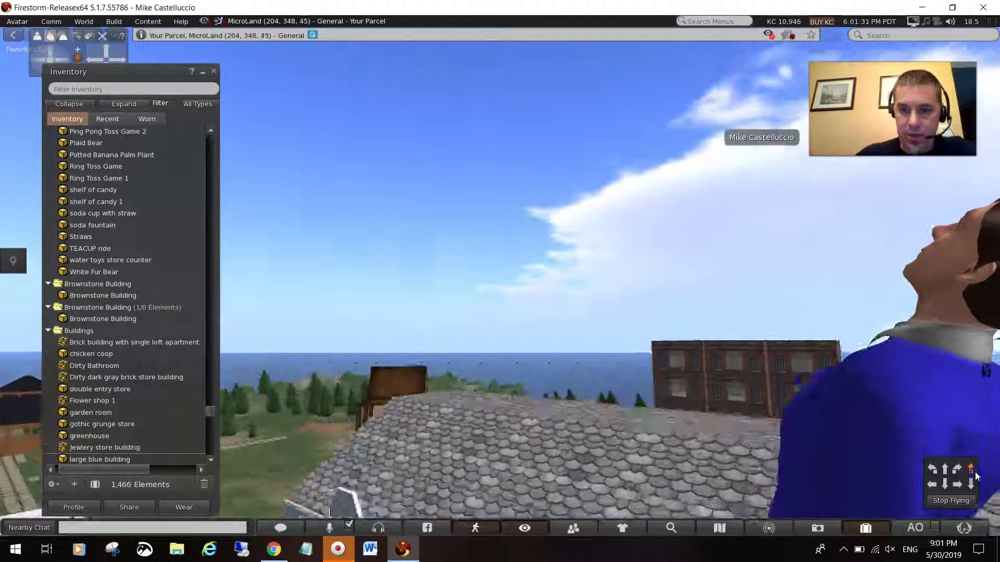
left_click_drag(975, 475, 975, 476)
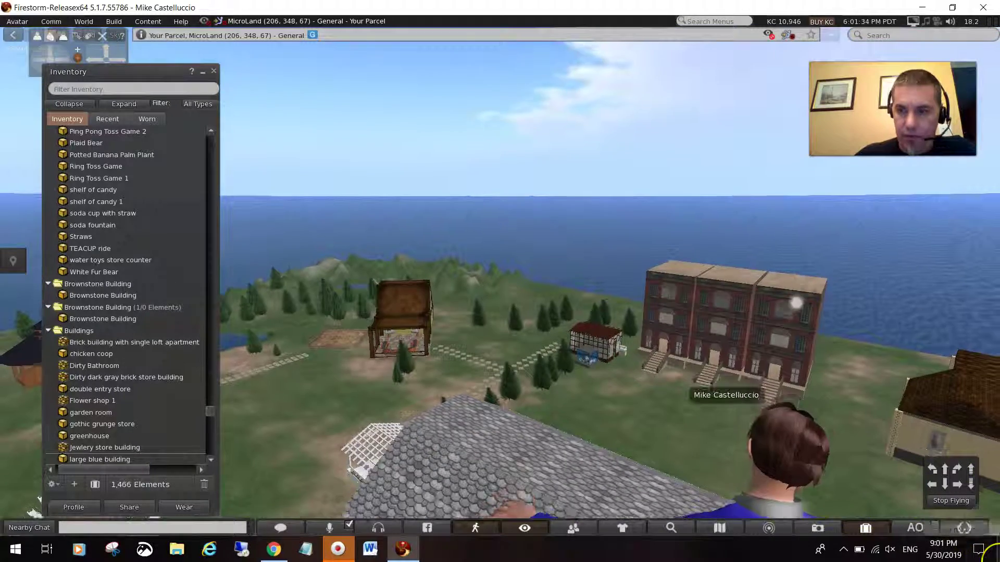
key("Right")
key("Right")
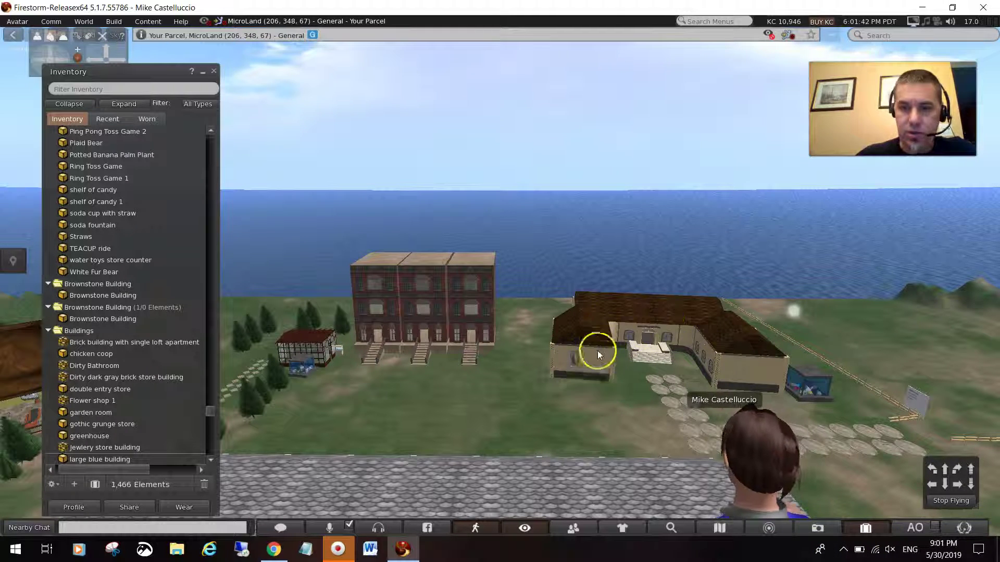
mouse_move(470, 303)
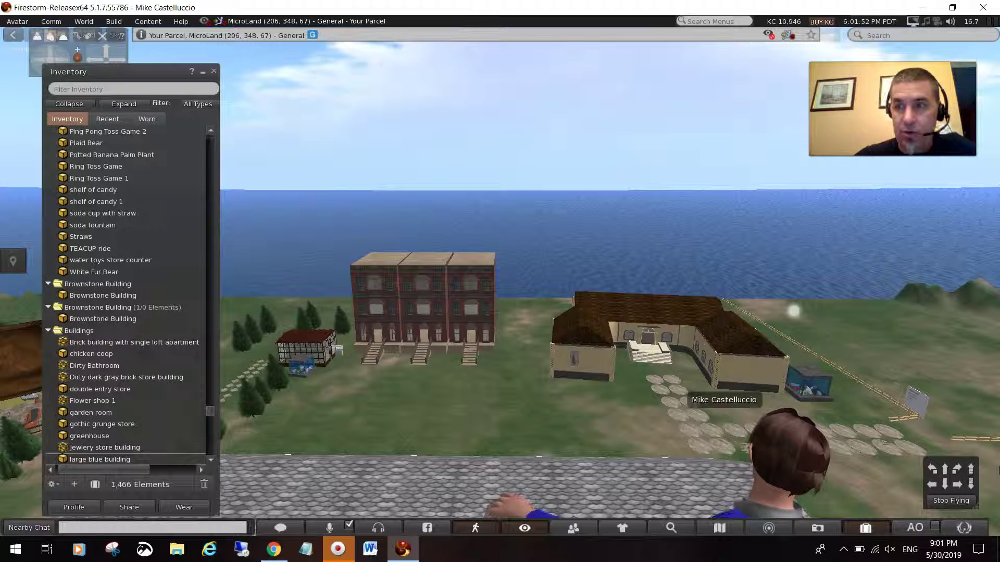
Step: Fly the avatar forward over the land toward the fenced plot beside the tan building with the brown roof
key("Up")
key("Right")
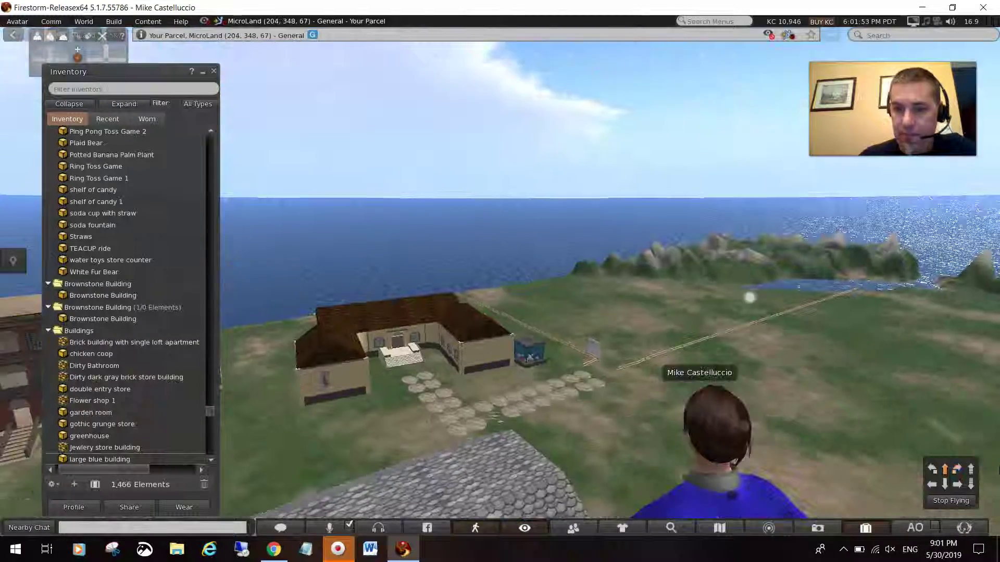
key("Right")
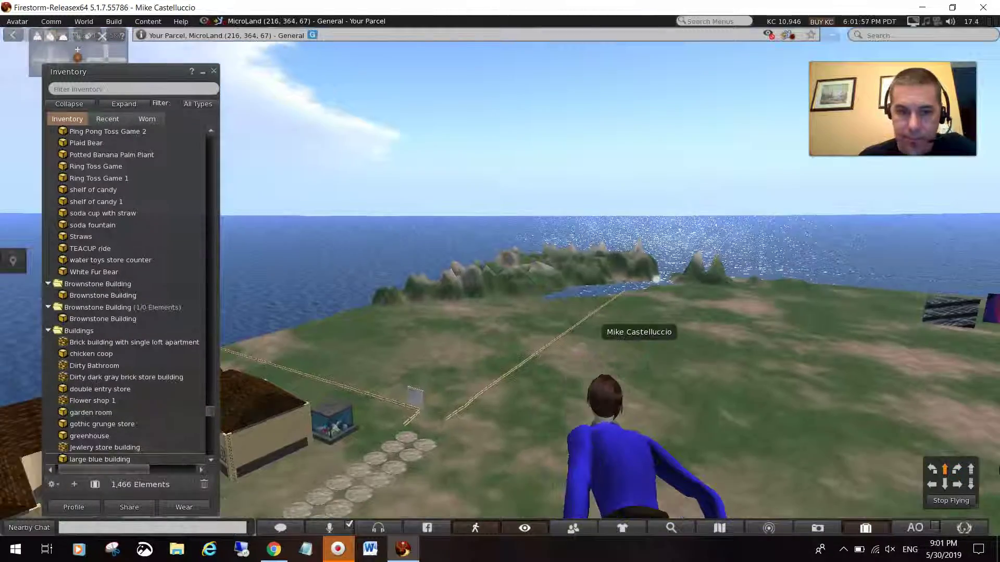
key("Up")
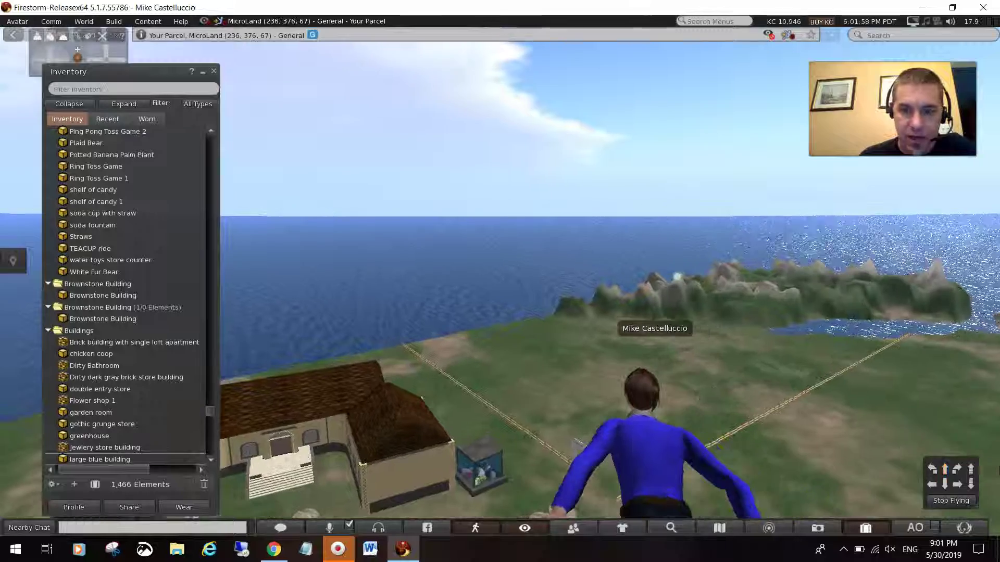
key("Up")
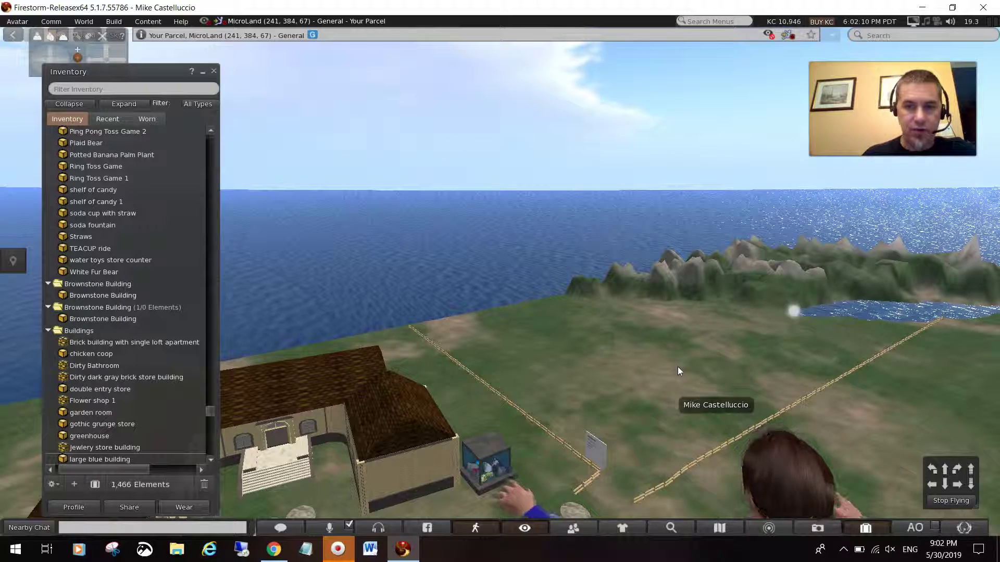
Step: Turn the avatar around in the air to survey the existing buildings, the open grassland and the wooded park
key("Left")
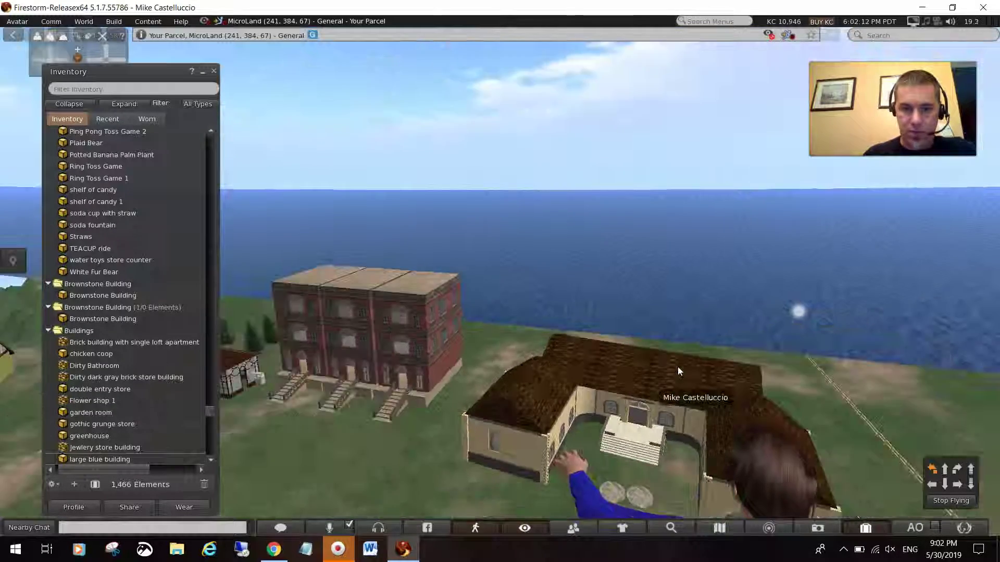
key("Left")
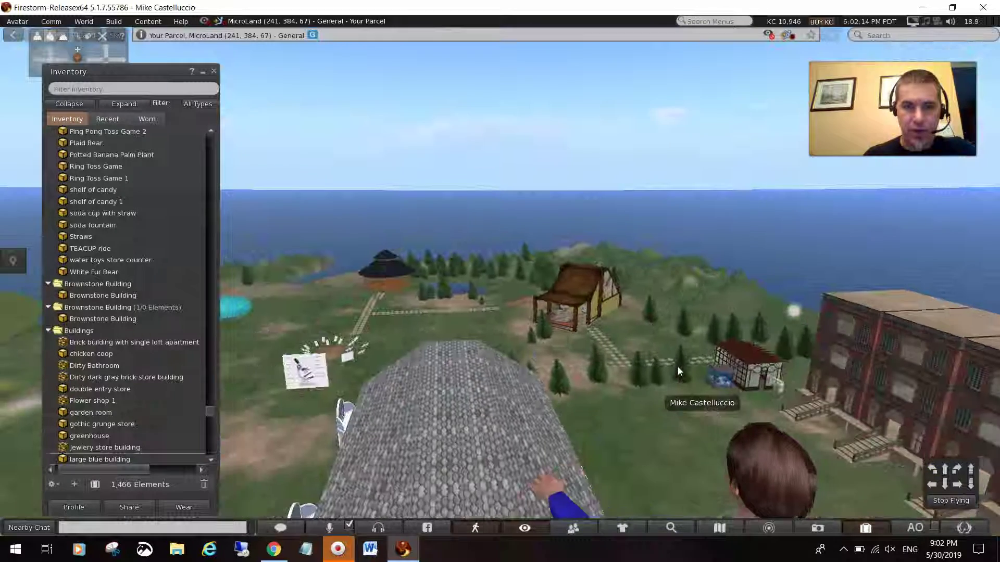
right_click(500, 449)
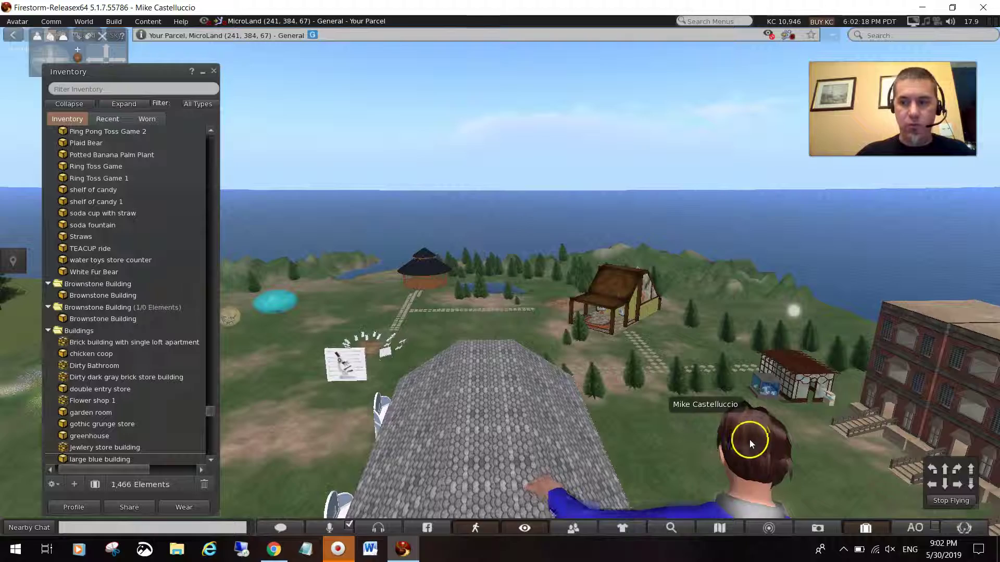
key("Left")
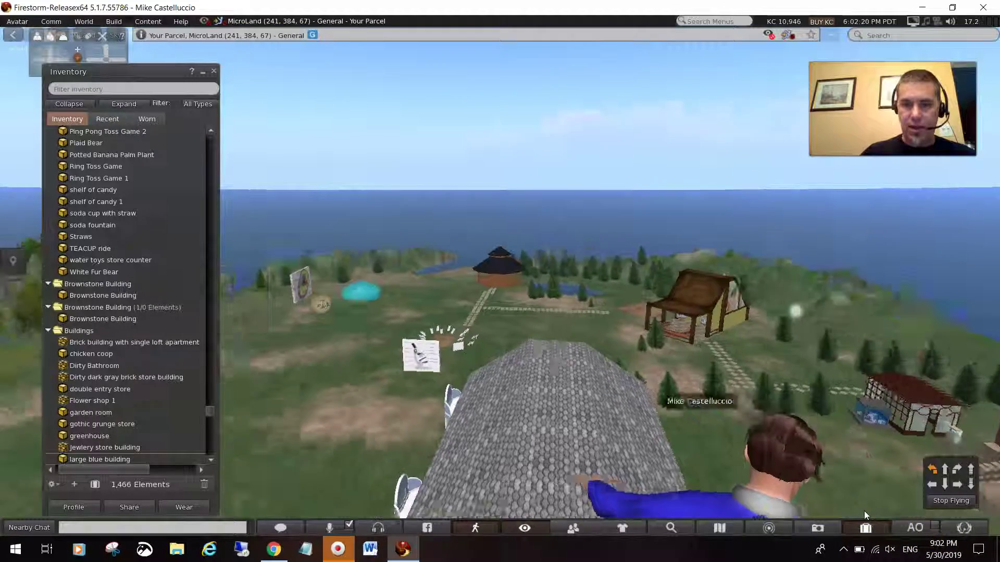
key("Left")
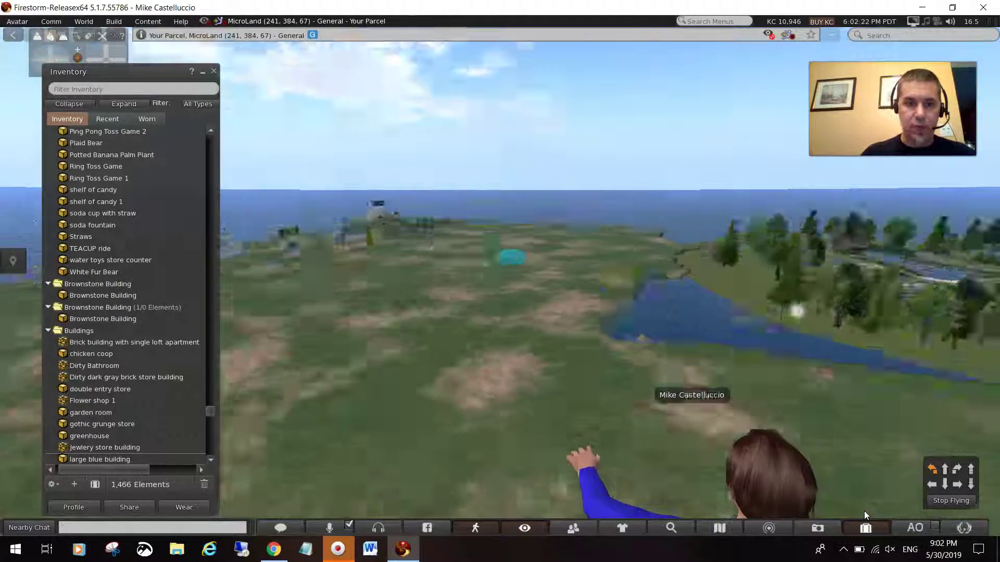
key("Left")
key("Right")
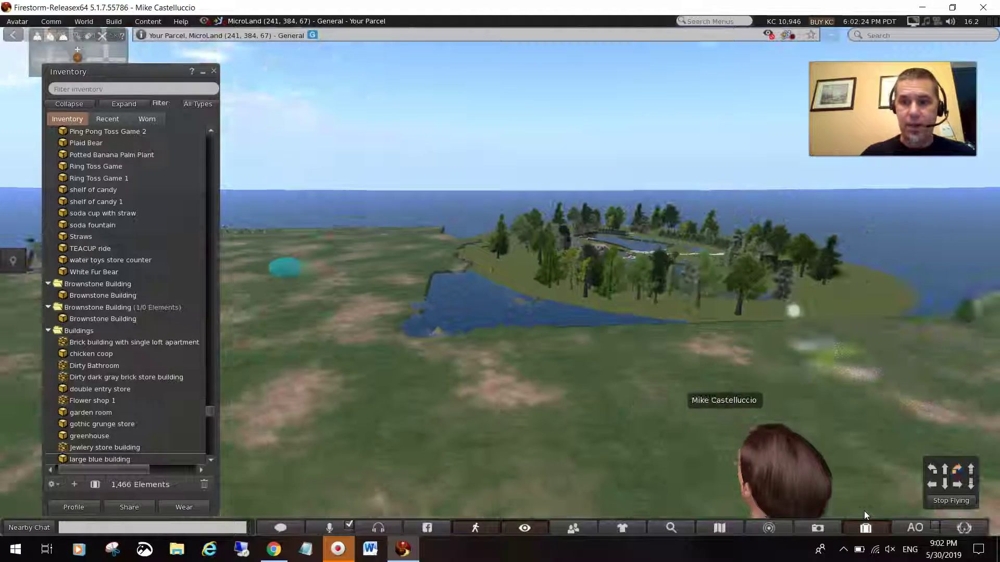
Step: Fly the avatar across the grassland to the wooded park with ponds and look over its layout
key("Up")
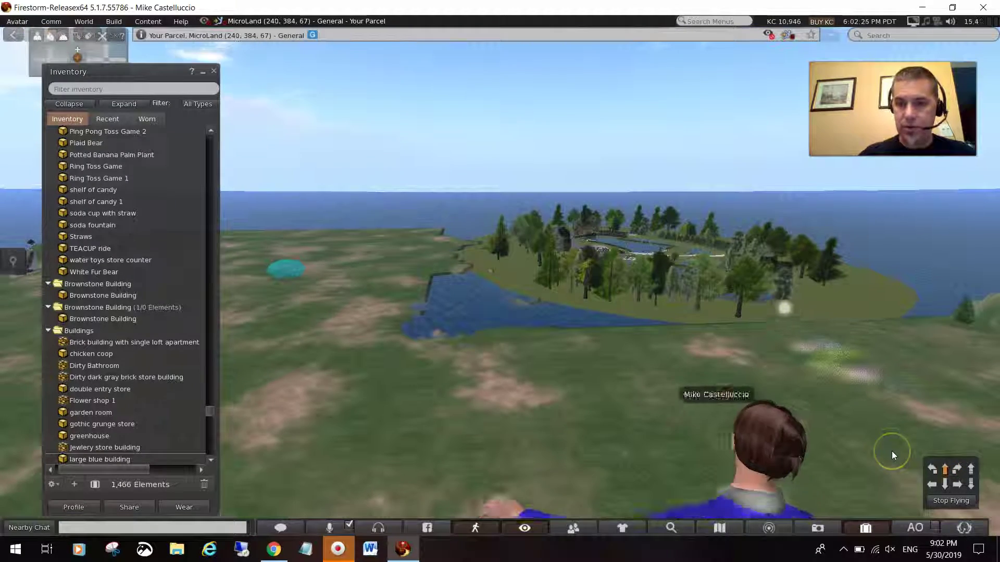
key("Up")
key("Right")
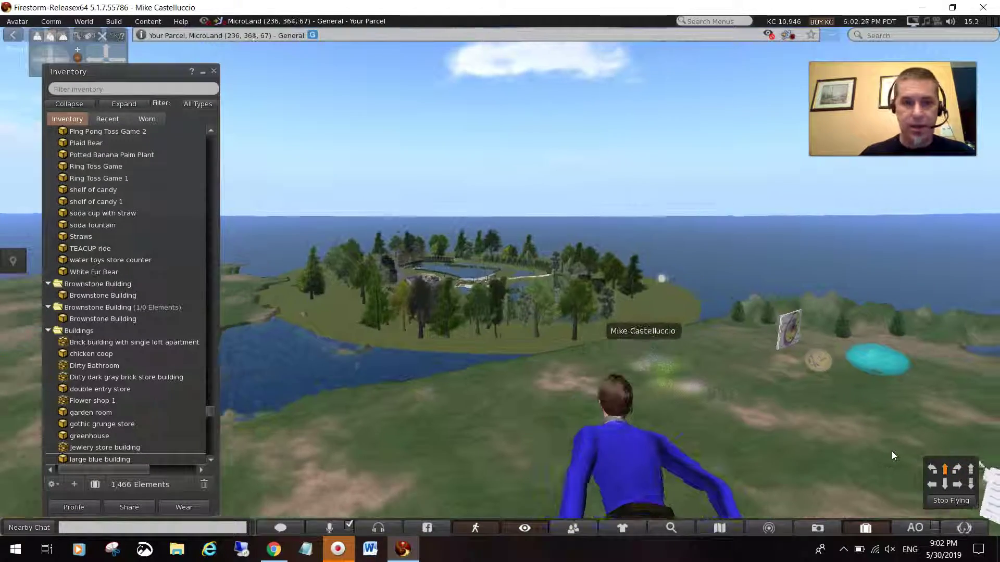
key("Up")
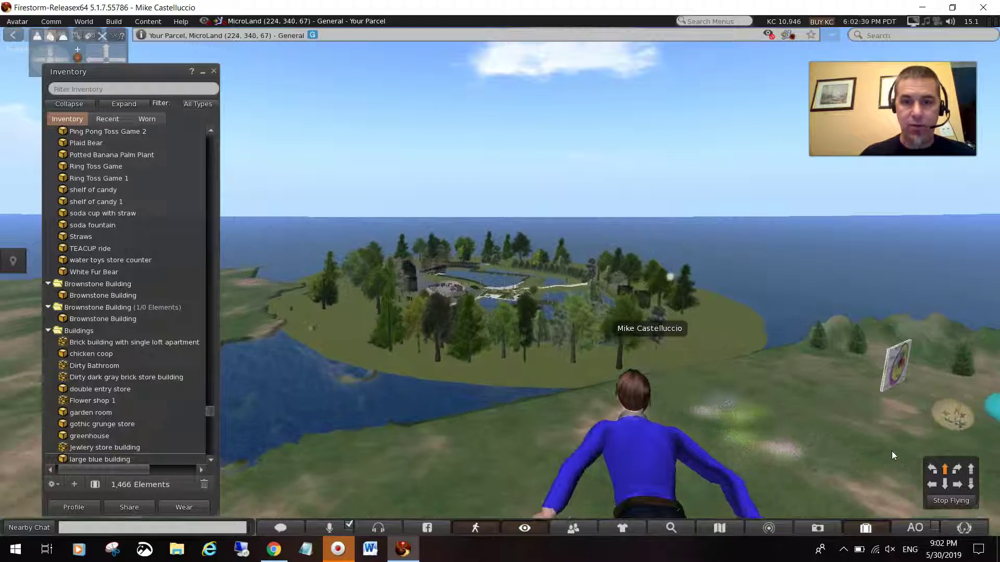
key("Up")
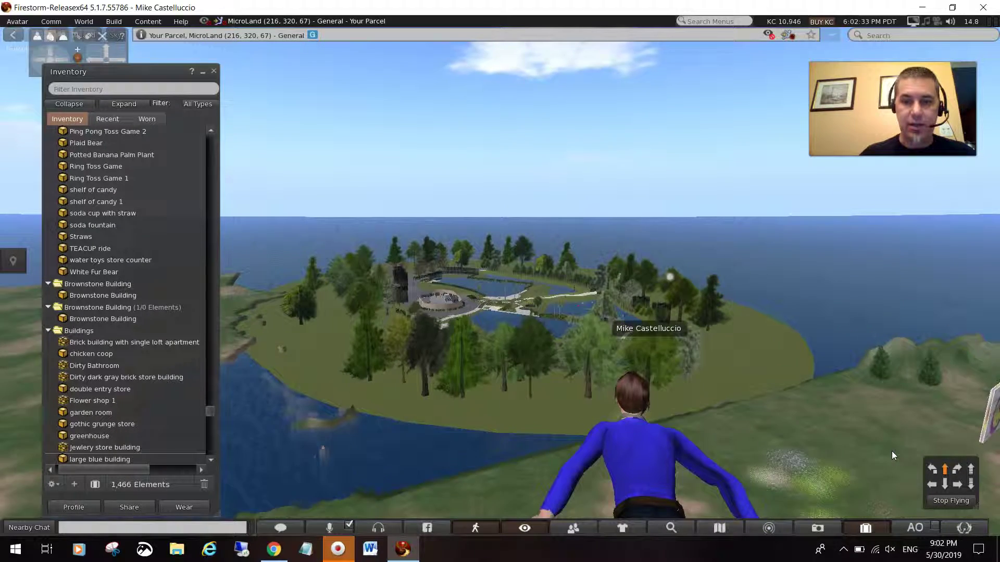
key("Up")
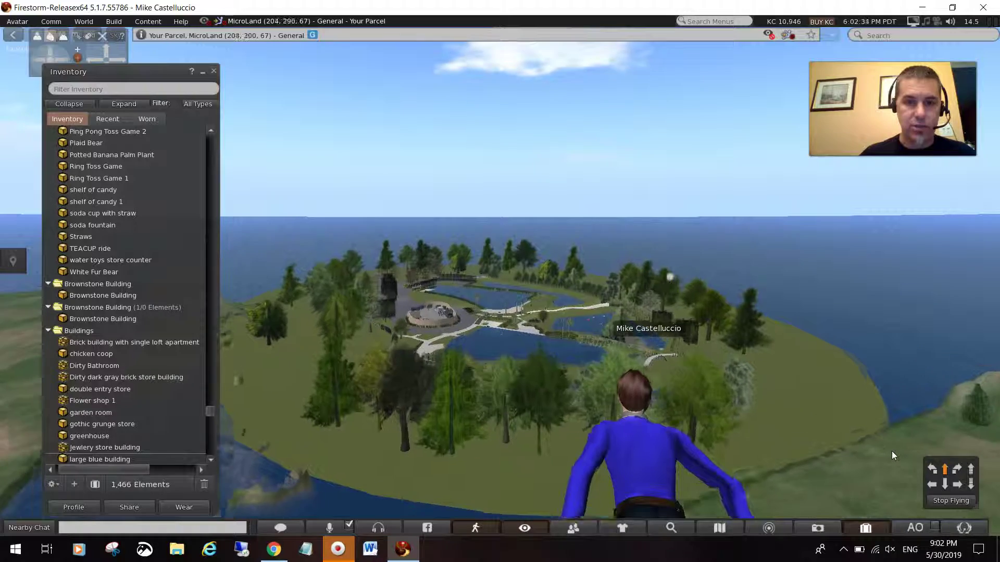
key("Up")
key("Left")
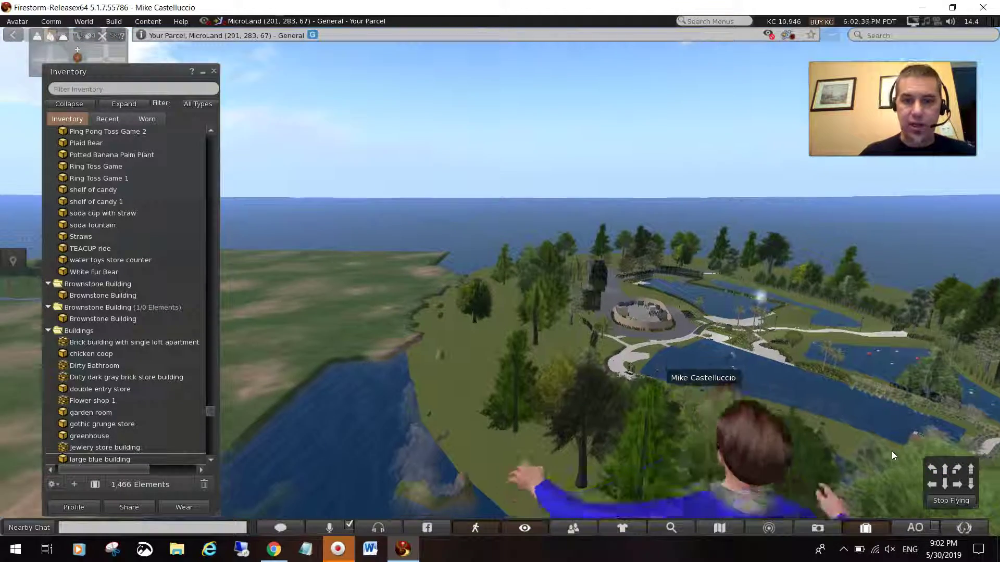
Step: Turn the avatar away from the park to view the large blue building and its neighbouring structures from the air
left_click(860, 494)
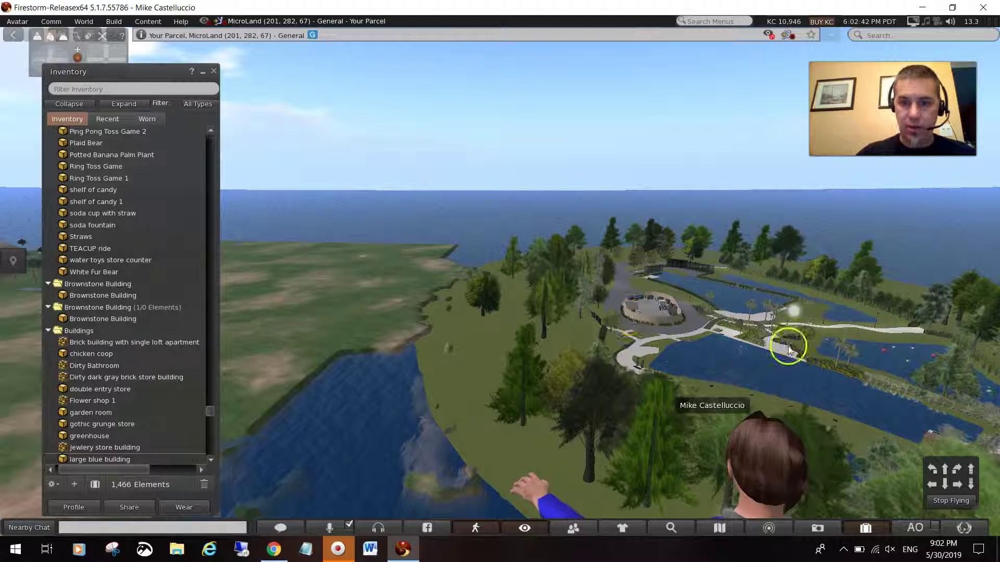
key("Left")
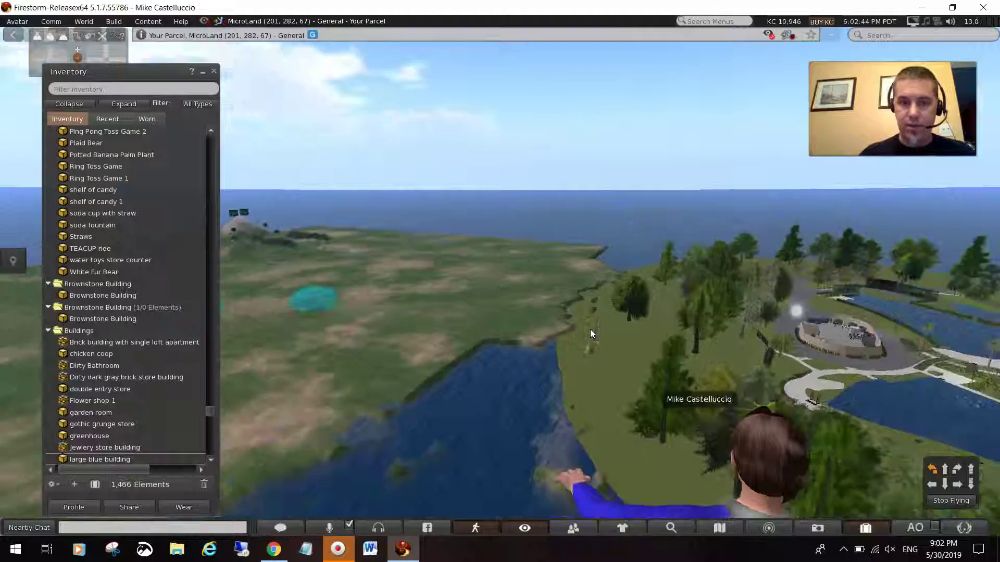
key("Left")
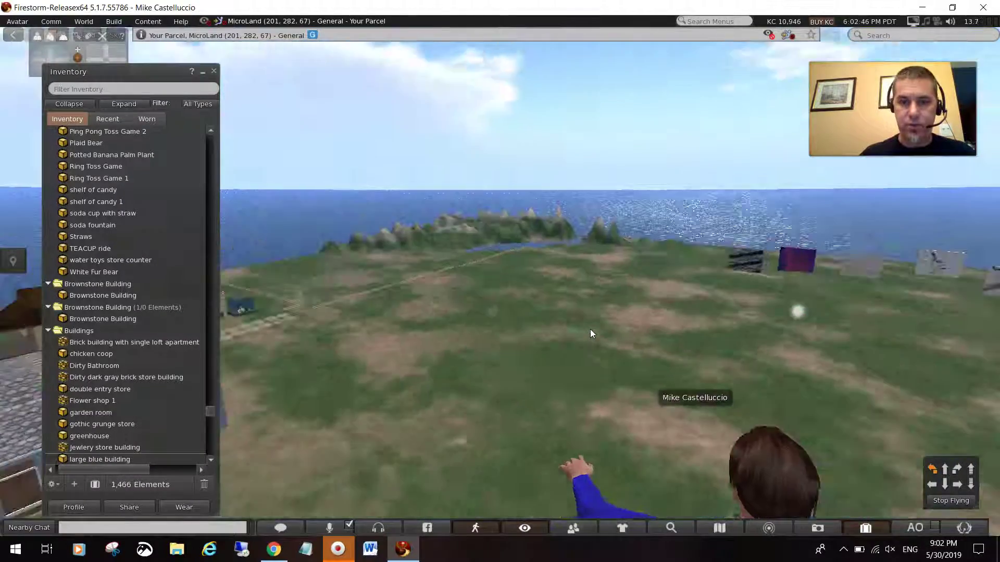
key("Left")
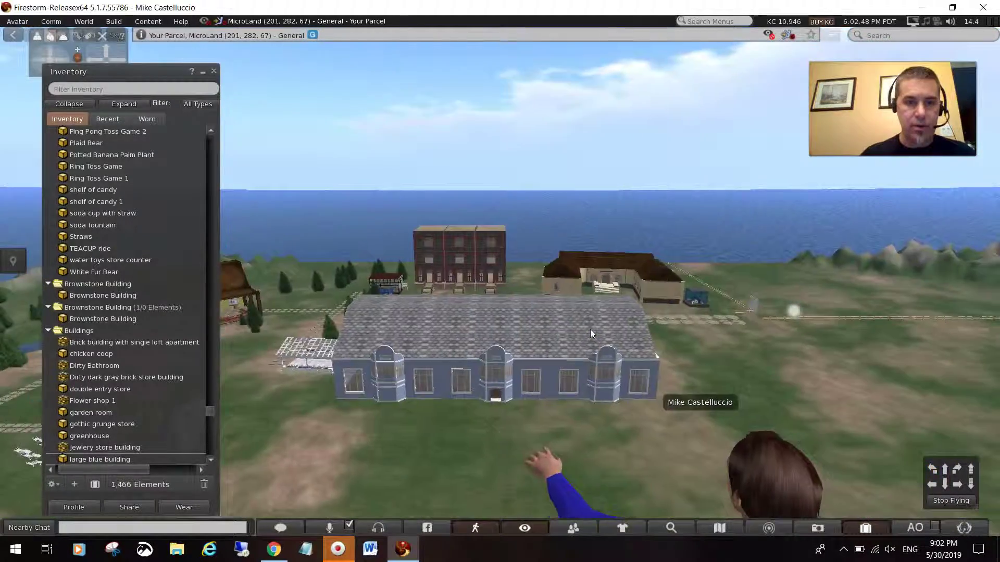
left_click(525, 219)
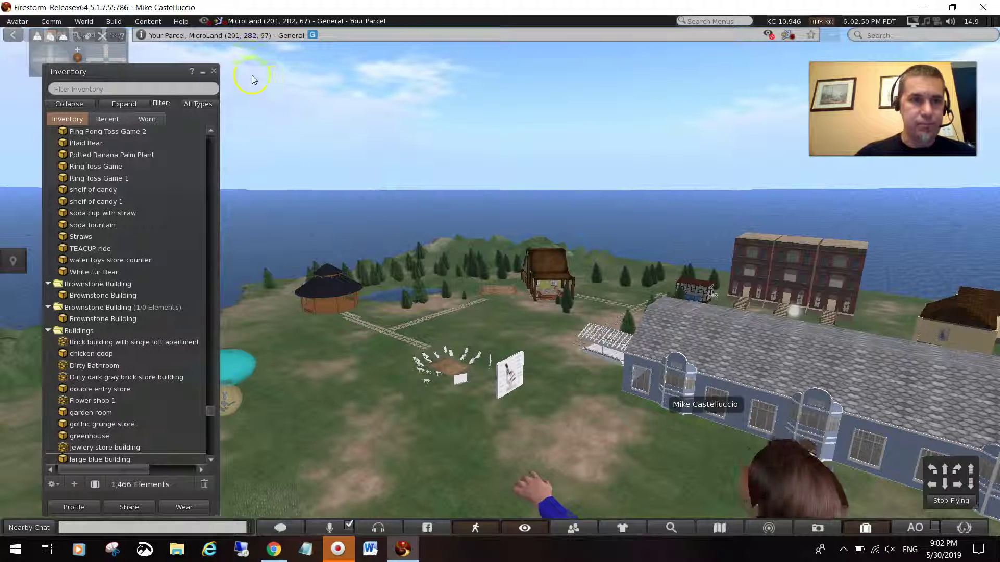
Step: Close the inventory window and turn the avatar to view the open land beside the large blue building
left_click(214, 71)
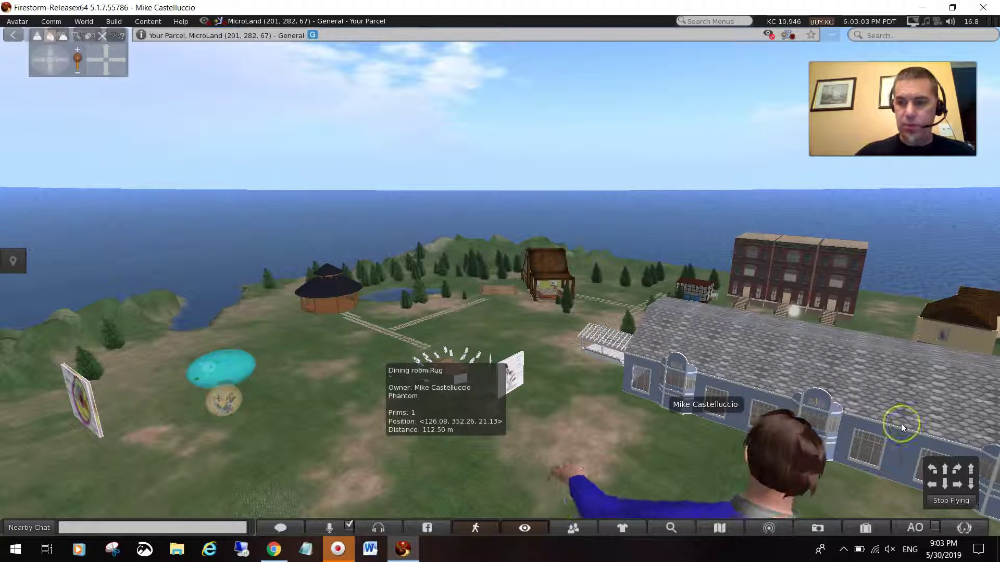
key("Right")
key("Right")
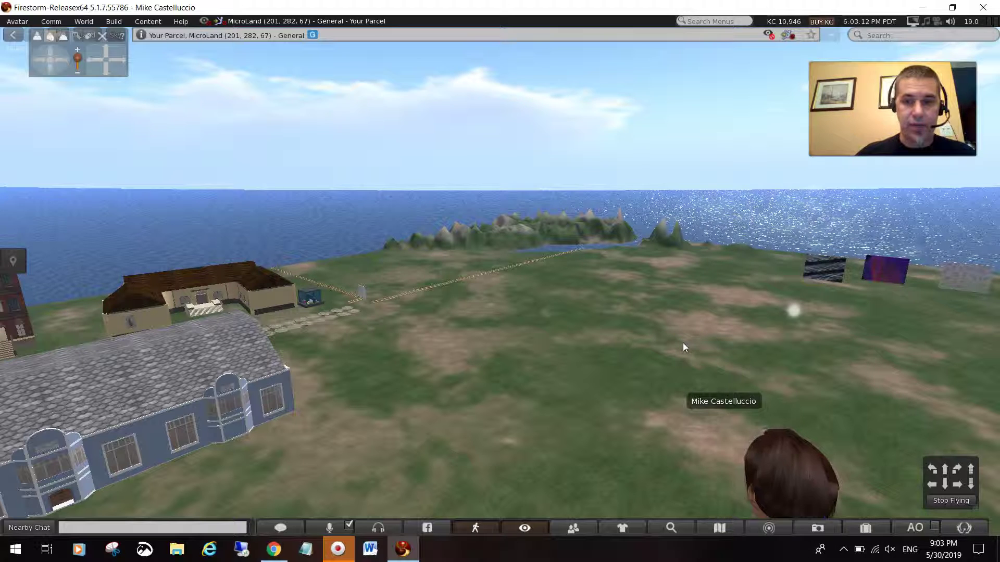
left_click(346, 238)
left_click(460, 262)
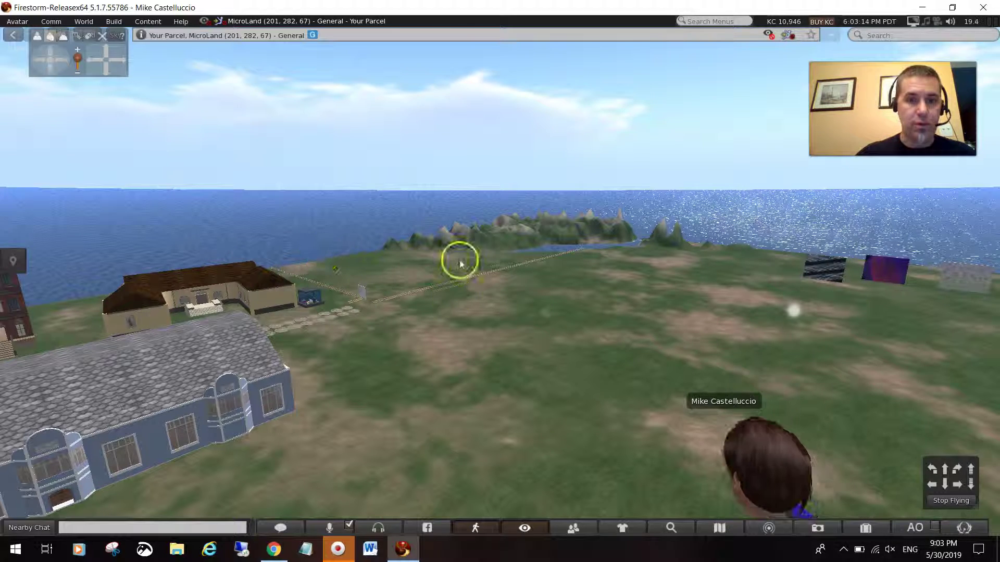